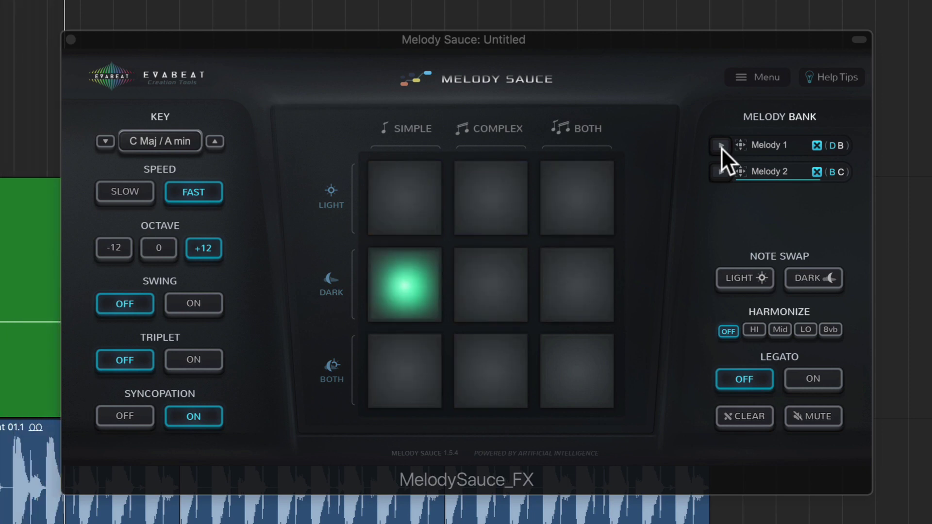
Step: Play Melody 1 from the Melody Bank, then switch playback to Melody 2
{"action": "left_click", "coordinate": [721, 146]}
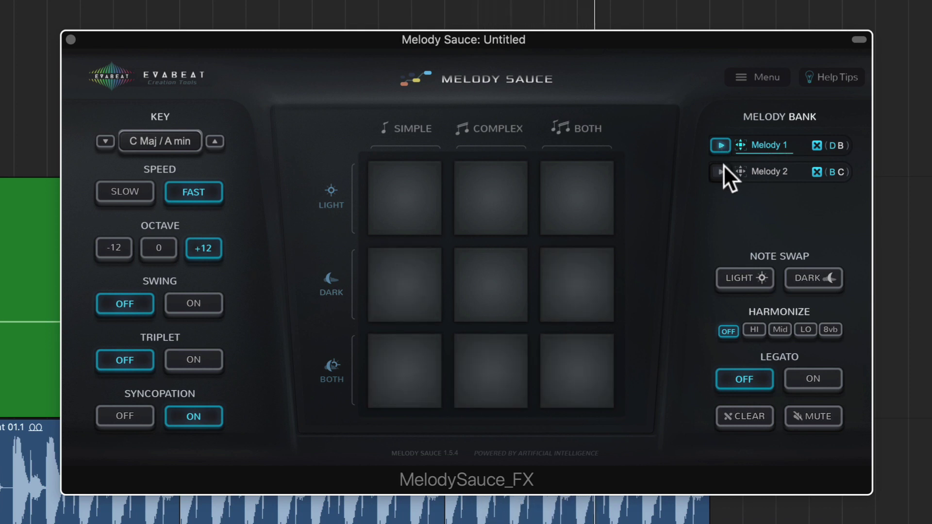
{"action": "left_click", "coordinate": [722, 171]}
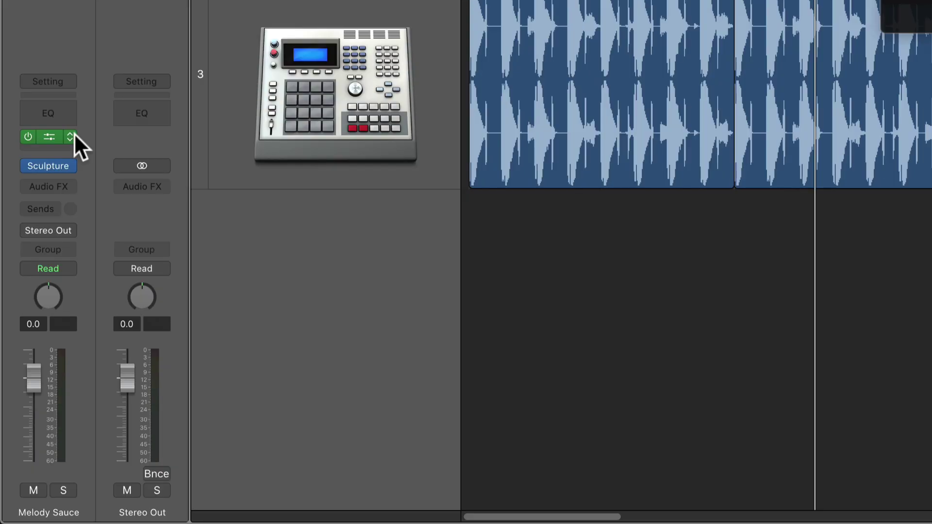
{"action": "left_click", "coordinate": [71, 136]}
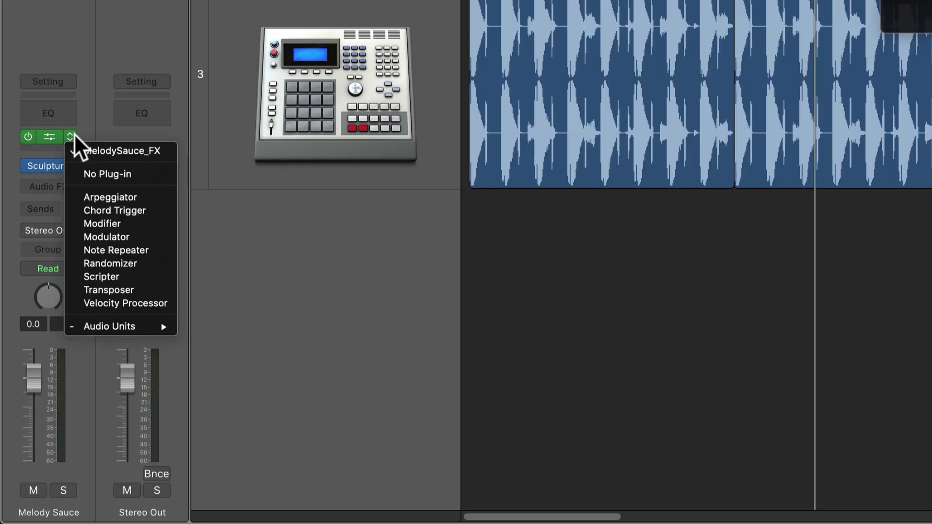
{"action": "mouse_move", "coordinate": [149, 326]}
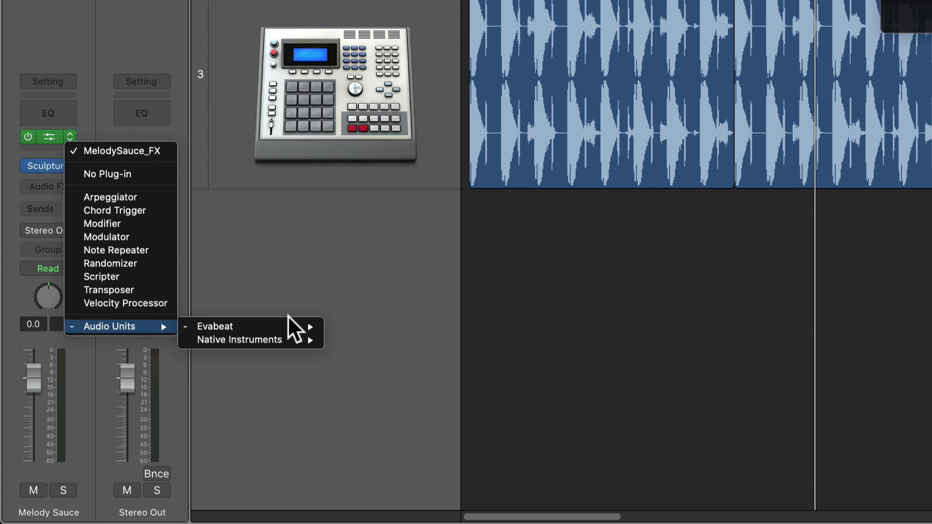
{"action": "mouse_move", "coordinate": [288, 326]}
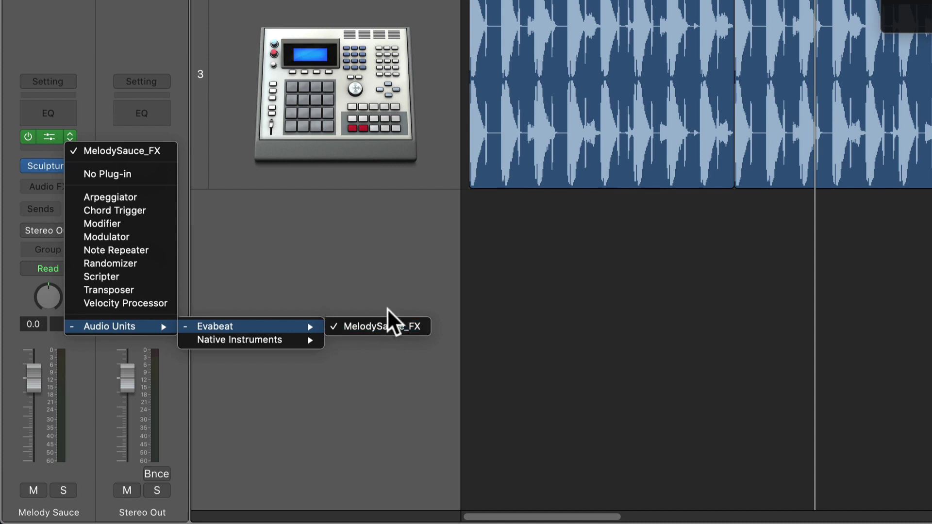
{"action": "left_click", "coordinate": [360, 246]}
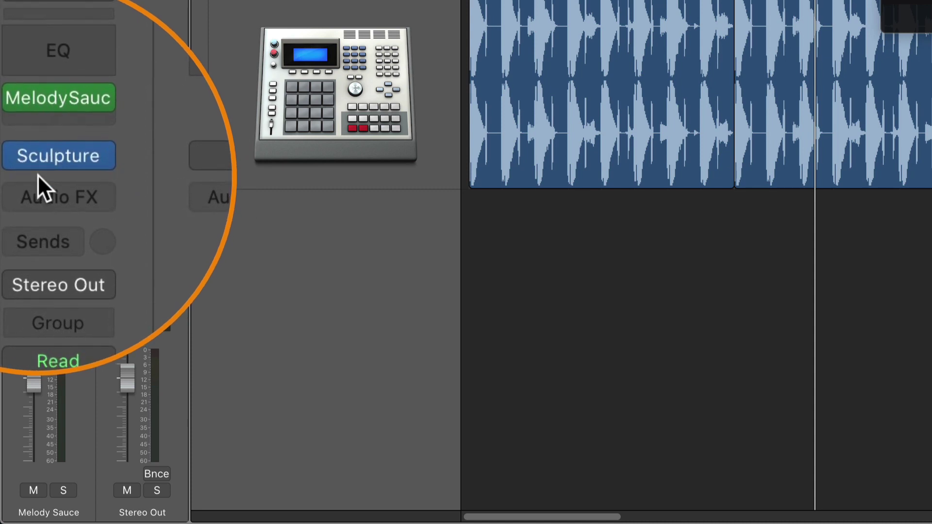
Step: Load ES2 (Stereo) as the track's instrument with the 01 Synth Leads > Miami Lead preset
{"action": "left_click", "coordinate": [72, 166]}
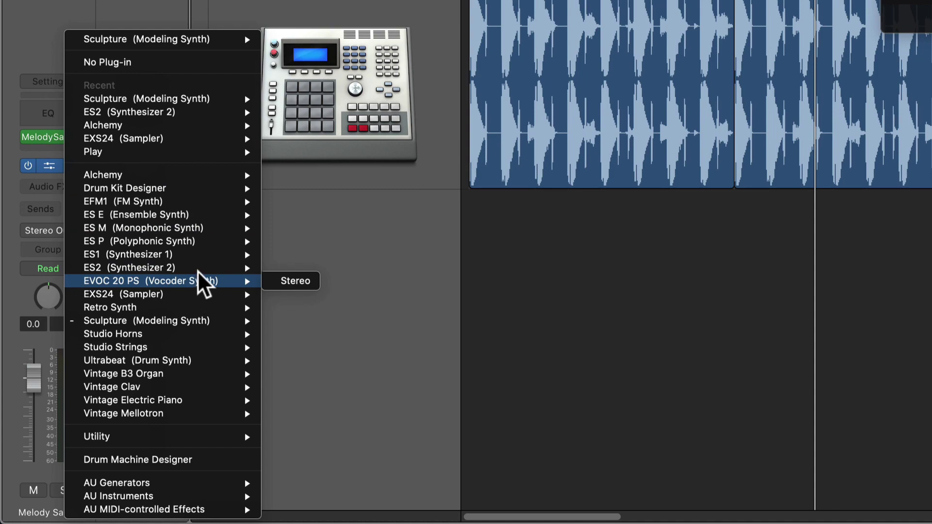
{"action": "mouse_move", "coordinate": [253, 269]}
{"action": "left_click", "coordinate": [283, 267]}
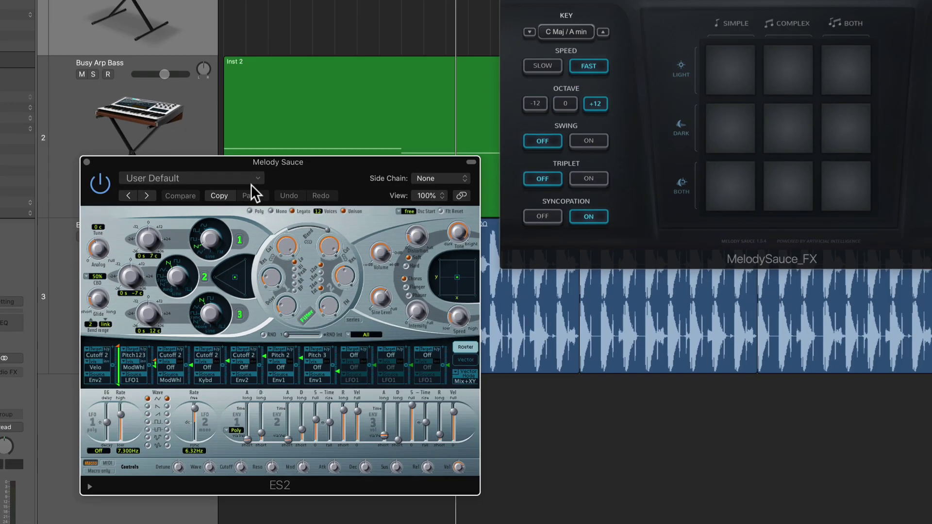
{"action": "left_click", "coordinate": [182, 248]}
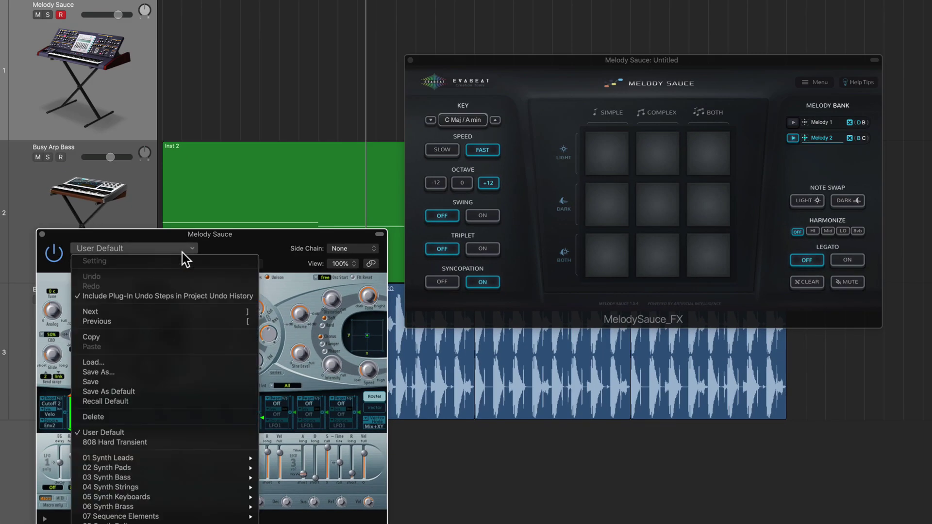
{"action": "mouse_move", "coordinate": [202, 456]}
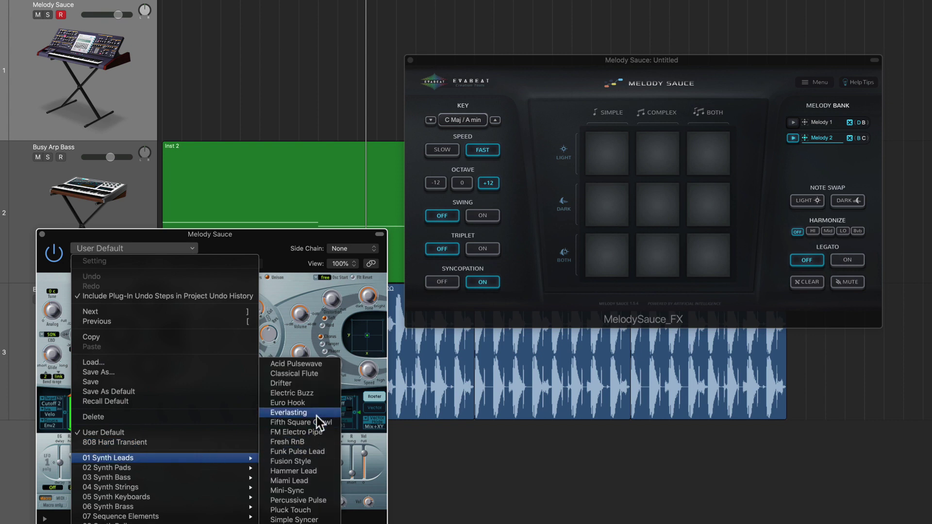
{"action": "left_click", "coordinate": [289, 481]}
{"action": "left_click_drag", "start_coordinate": [306, 237], "coordinate": [292, 234]}
Step: Play the melody through ES2, turning Melody Sauce's Legato on and back off
{"action": "key", "text": "space"}
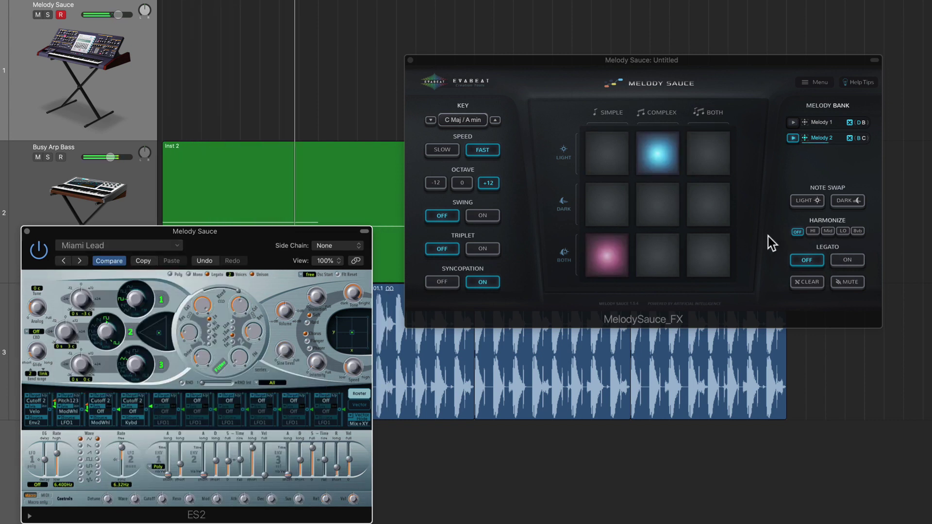
{"action": "left_click", "coordinate": [857, 261]}
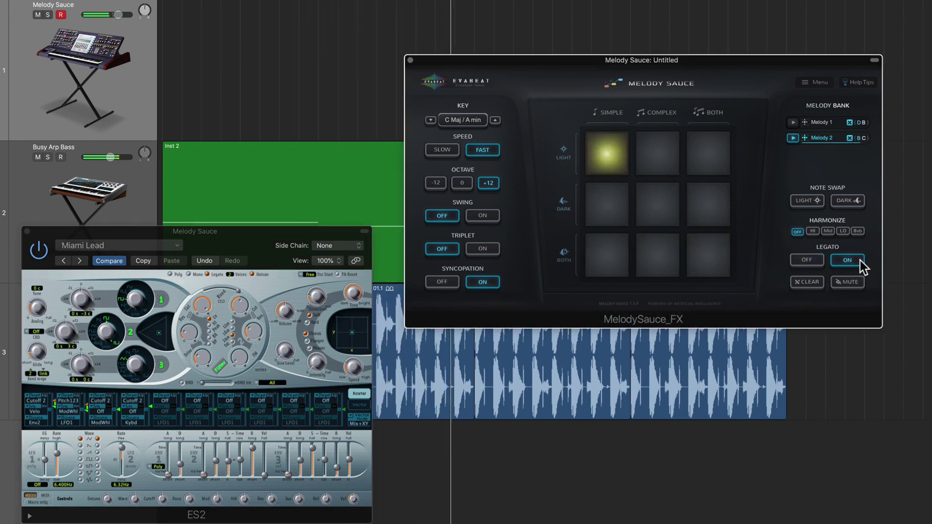
{"action": "left_click", "coordinate": [817, 260]}
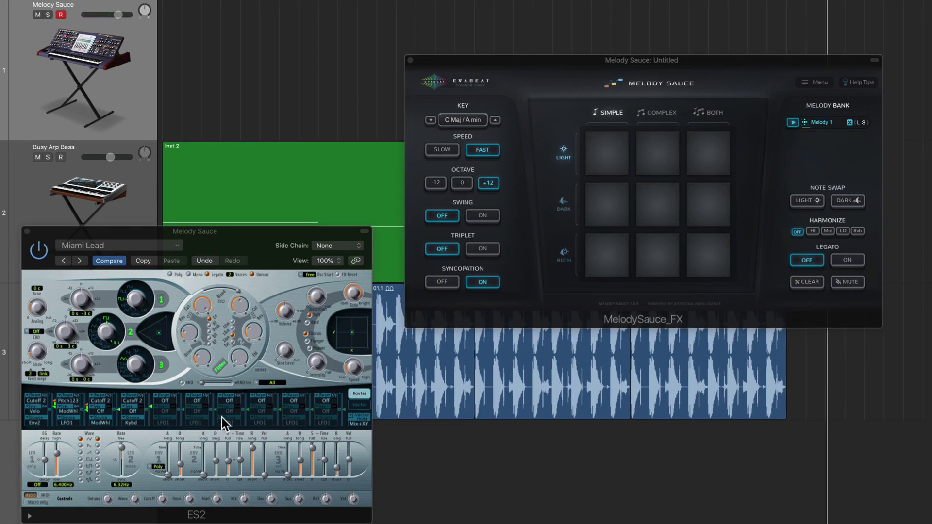
Step: Load Sculpture as the instrument, set wet level to 13% and move the Material pad ball upward
{"action": "left_click", "coordinate": [27, 231]}
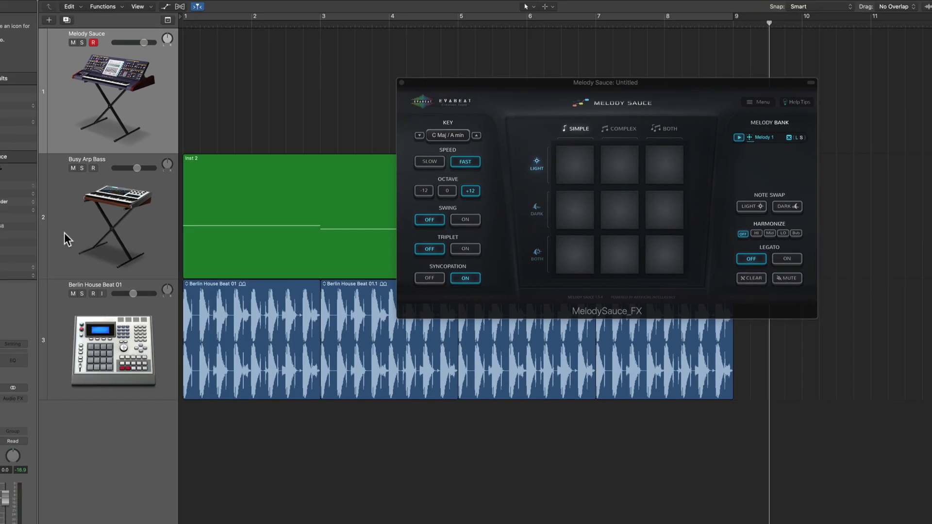
{"action": "left_click", "coordinate": [32, 365]}
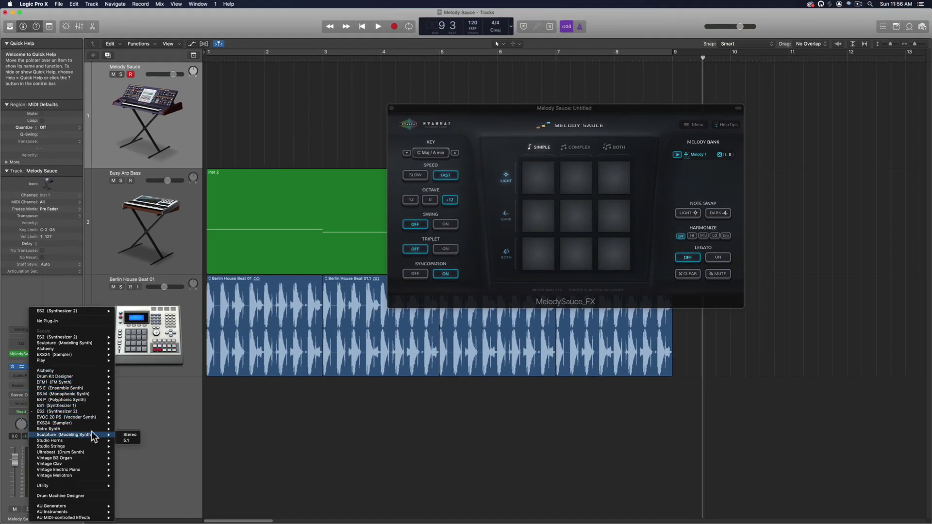
{"action": "left_click", "coordinate": [125, 435]}
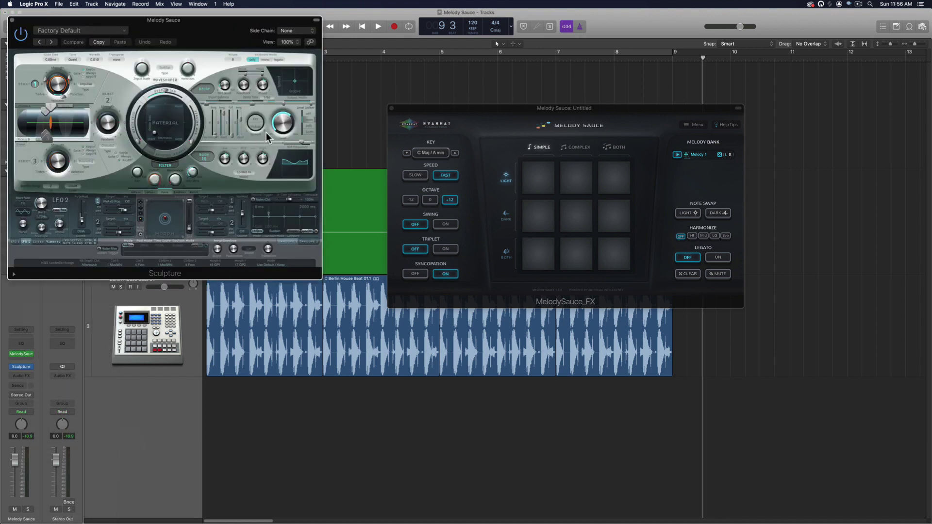
{"action": "mouse_move", "coordinate": [207, 27]}
{"action": "left_mouse_down"}
{"action": "mouse_move", "coordinate": [270, 206]}
{"action": "mouse_move", "coordinate": [260, 222]}
{"action": "left_mouse_up"}
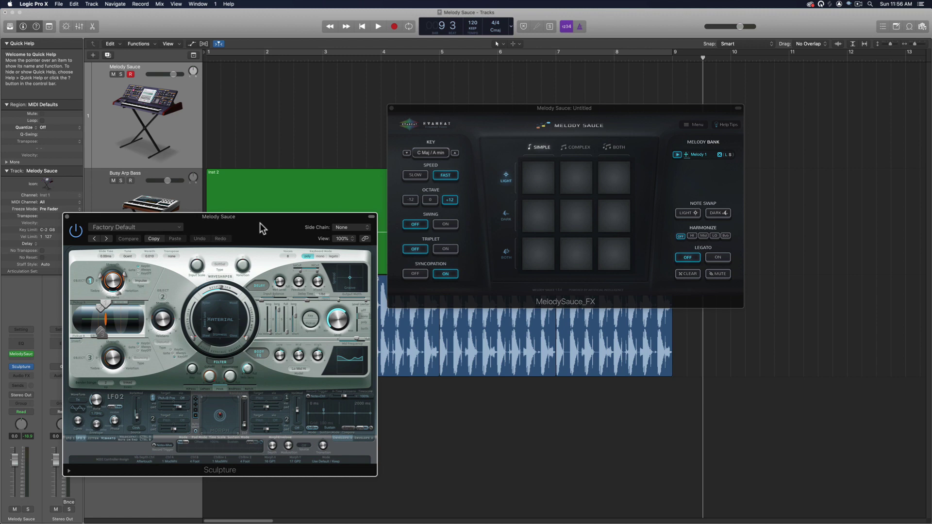
{"action": "left_click_drag", "start_coordinate": [280, 282], "coordinate": [281, 286]}
{"action": "left_click_drag", "start_coordinate": [210, 330], "coordinate": [209, 309]}
{"action": "left_click", "coordinate": [67, 217]}
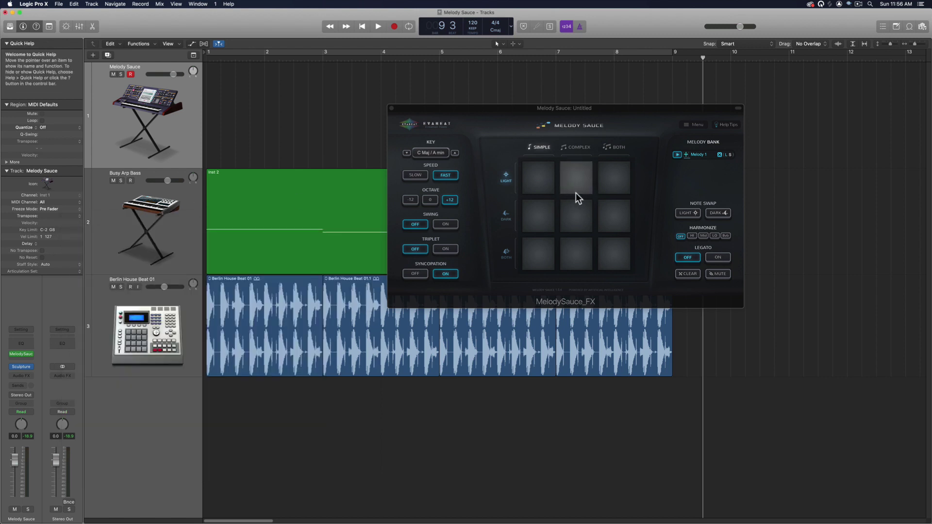
Step: Loop playback over bars 1–9 and mute the Busy Arp Bass and Berlin House Beat 01 tracks
{"action": "left_click", "coordinate": [503, 115]}
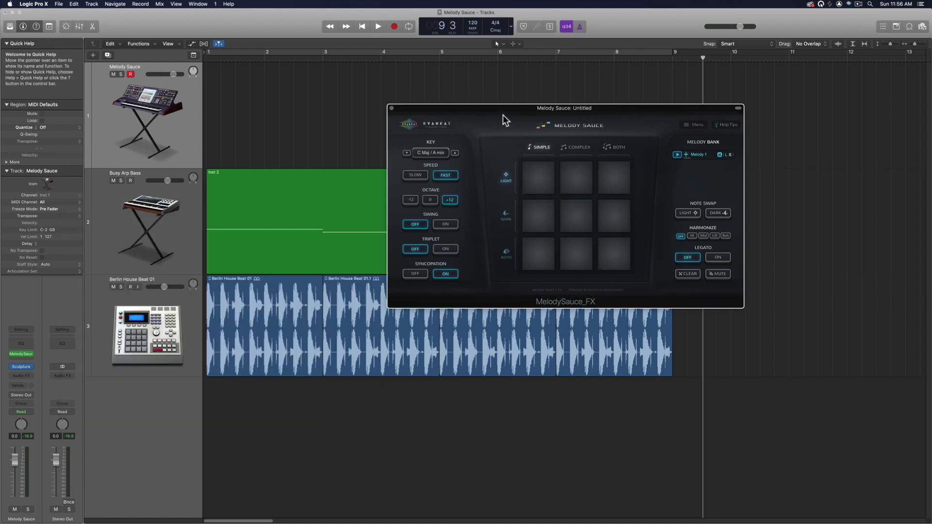
{"action": "key", "text": "space"}
{"action": "key", "text": "c"}
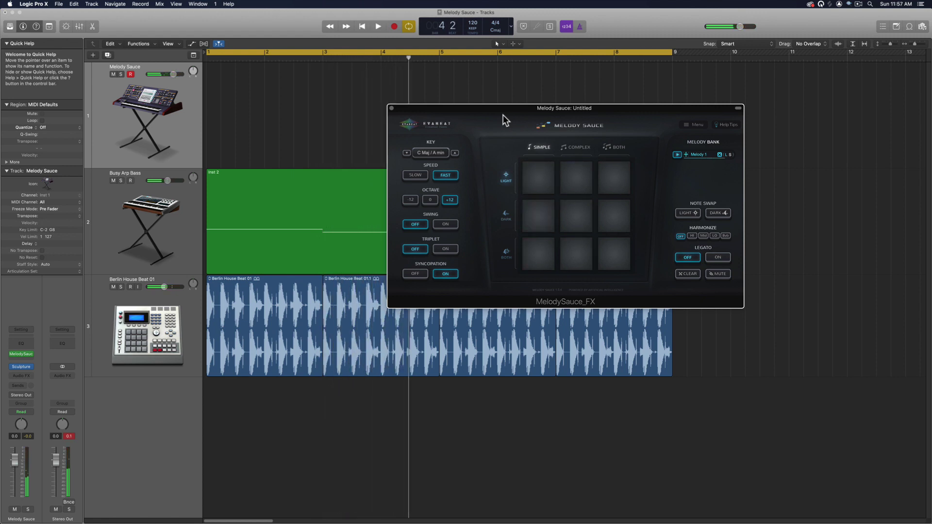
{"action": "left_click", "coordinate": [113, 181]}
{"action": "left_click", "coordinate": [113, 287]}
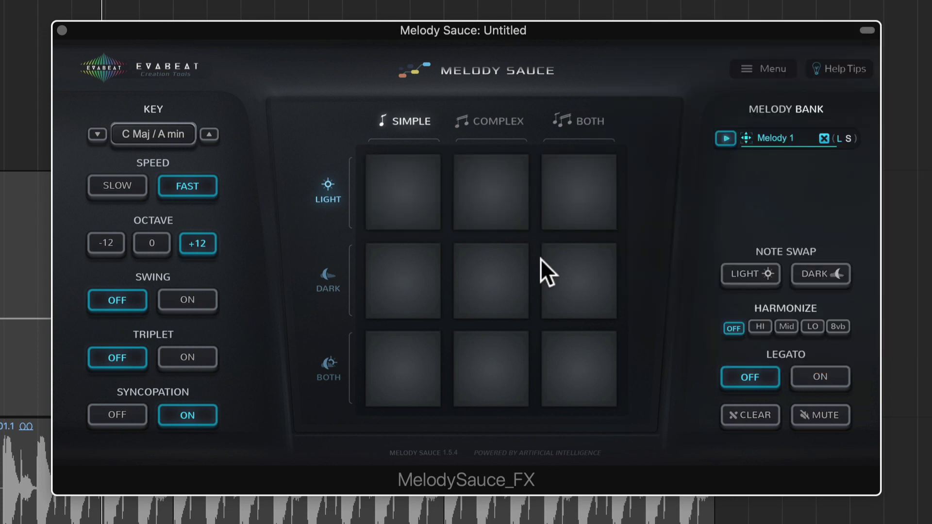
Step: Delete Melody 1, generate melodies from the top-right, centre, bottom-left and bottom-right pads, and play Melody 2
{"action": "left_click", "coordinate": [823, 139]}
{"action": "left_click", "coordinate": [571, 203]}
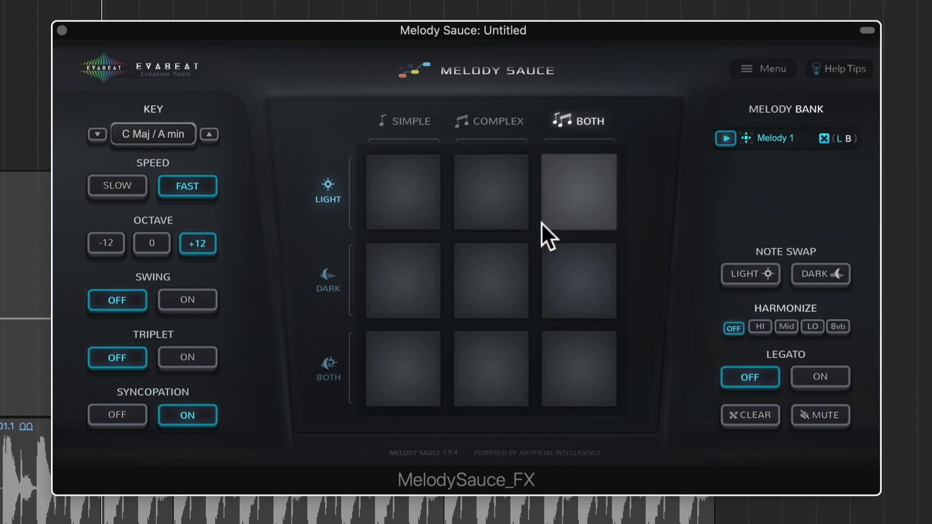
{"action": "left_click", "coordinate": [485, 292]}
{"action": "left_click", "coordinate": [413, 372]}
{"action": "left_click", "coordinate": [563, 362]}
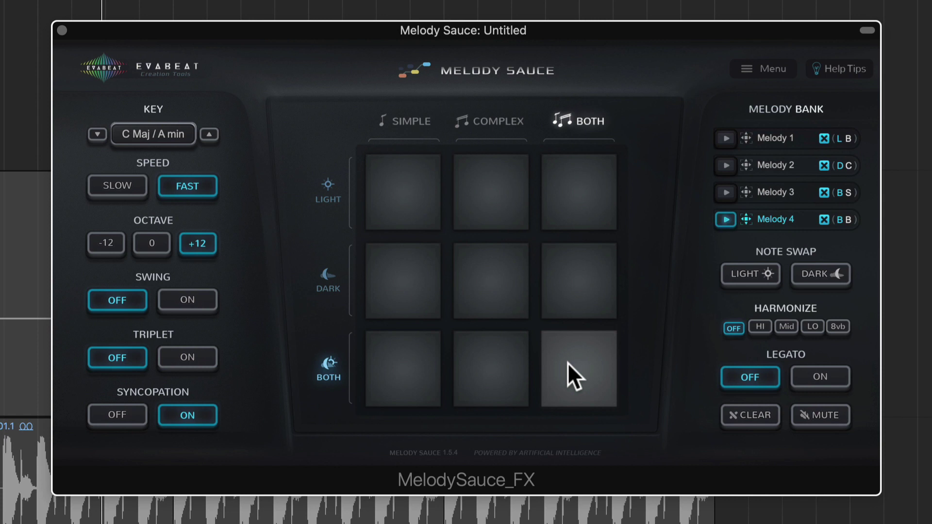
{"action": "left_click", "coordinate": [726, 165]}
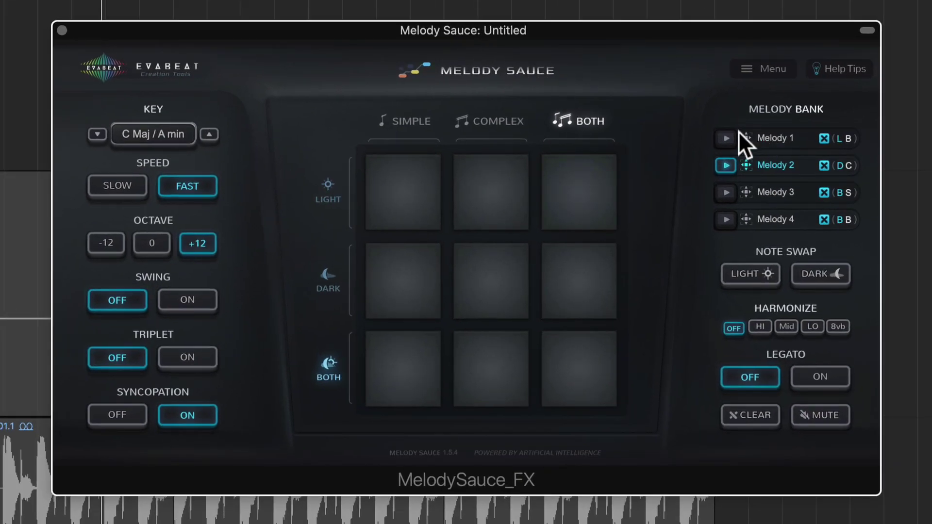
Step: Alternate playback between Melody 1 and Melody 2 to compare them, ending on Melody 2
{"action": "left_click", "coordinate": [726, 138]}
{"action": "left_click", "coordinate": [726, 165]}
{"action": "left_click", "coordinate": [725, 139]}
{"action": "left_click", "coordinate": [725, 166]}
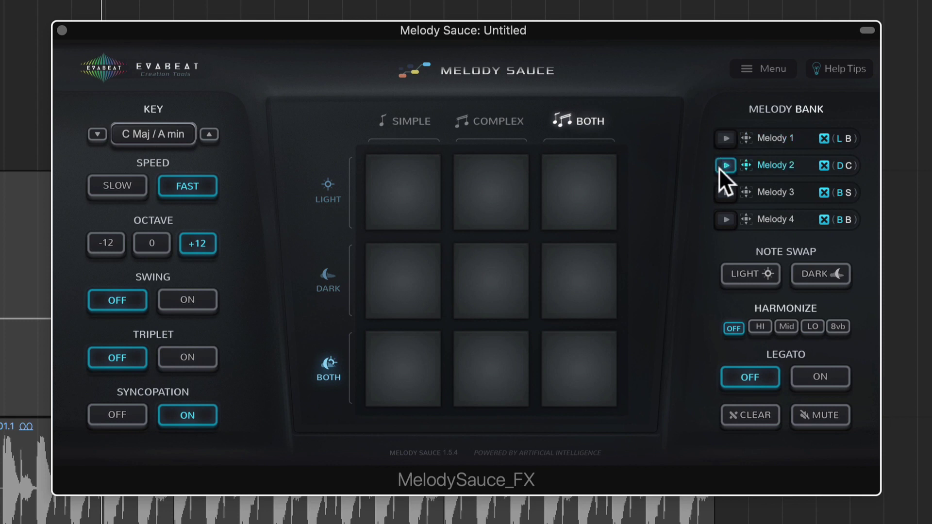
{"action": "left_click", "coordinate": [725, 138]}
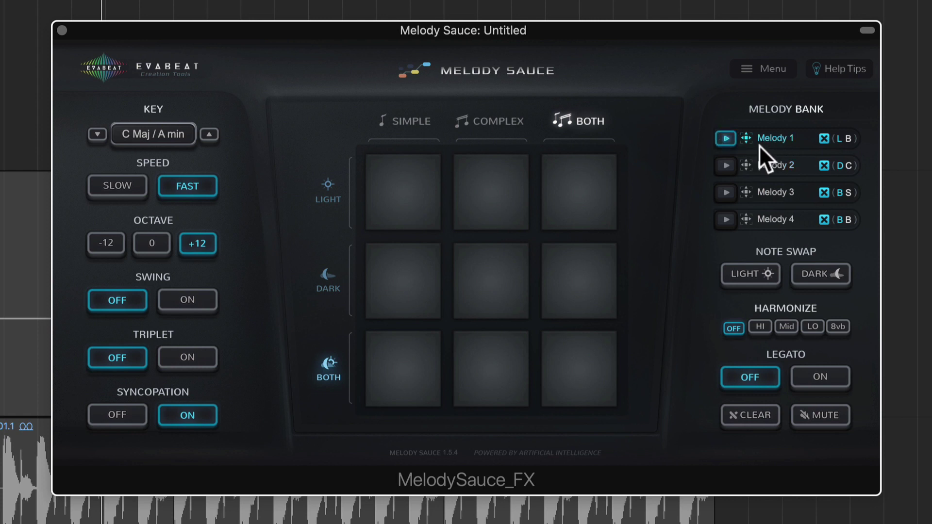
{"action": "left_click", "coordinate": [723, 166]}
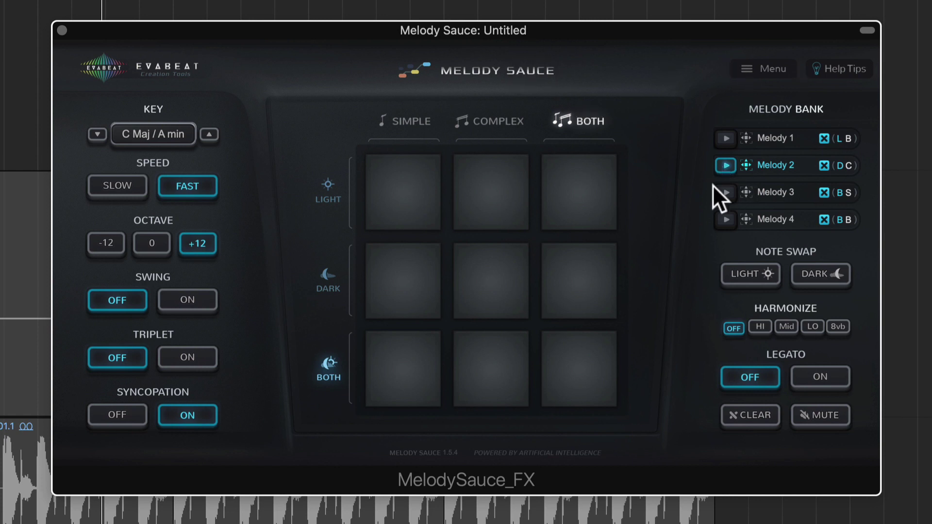
Step: Mute and unmute Melody Sauce's output, then delete every melody from the bank
{"action": "left_click", "coordinate": [835, 414]}
{"action": "left_click", "coordinate": [835, 415]}
{"action": "left_click", "coordinate": [824, 138]}
{"action": "left_click", "coordinate": [824, 138]}
{"action": "left_click", "coordinate": [823, 138]}
{"action": "left_click", "coordinate": [824, 138]}
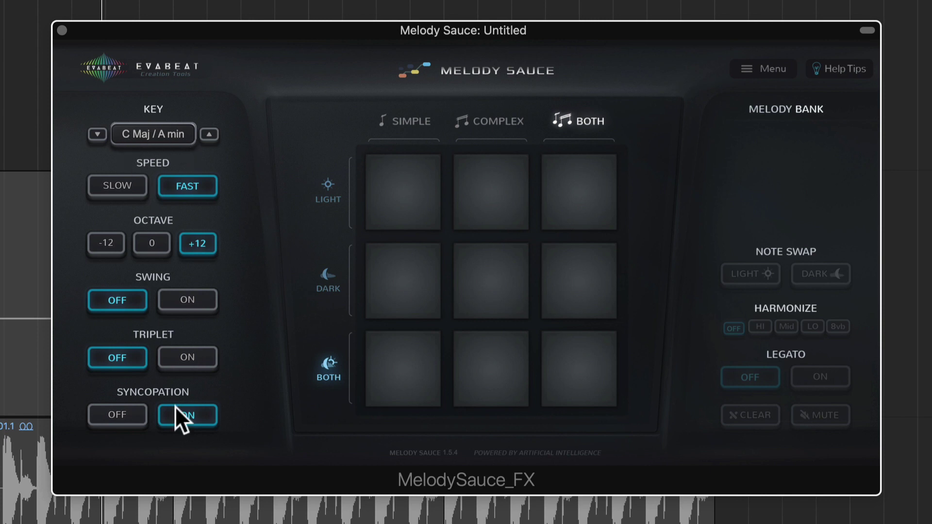
Step: Generate a light, simple test melody from the top-left pad, then delete it
{"action": "left_click", "coordinate": [388, 202]}
{"action": "left_click", "coordinate": [399, 177]}
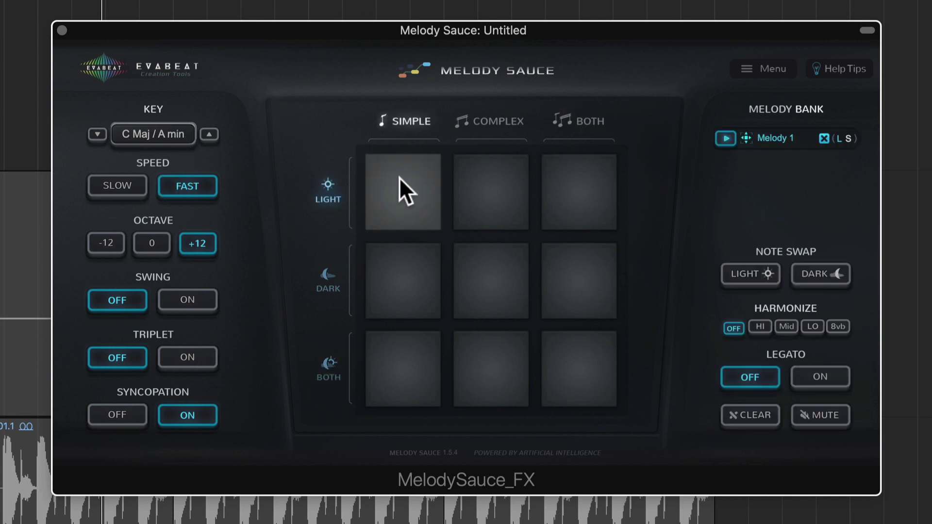
{"action": "left_click", "coordinate": [826, 138]}
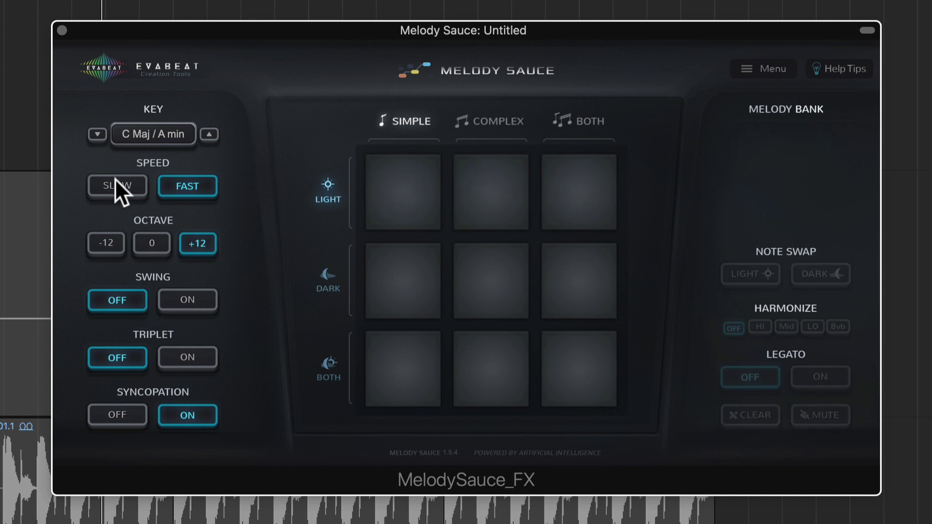
Step: Keep the key at C Maj / A min, leave speed at Fast, and reset octave to 0 after trying ±12
{"action": "left_click", "coordinate": [152, 127]}
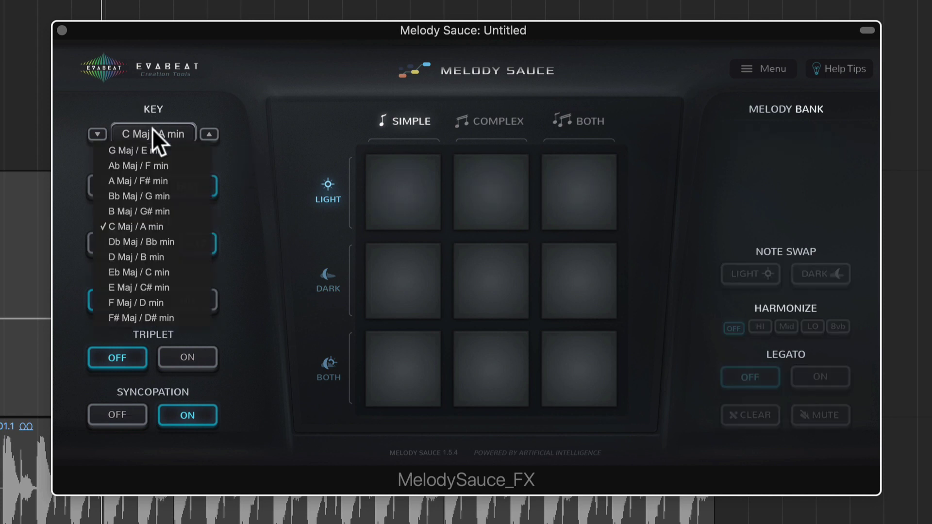
{"action": "left_click", "coordinate": [177, 227]}
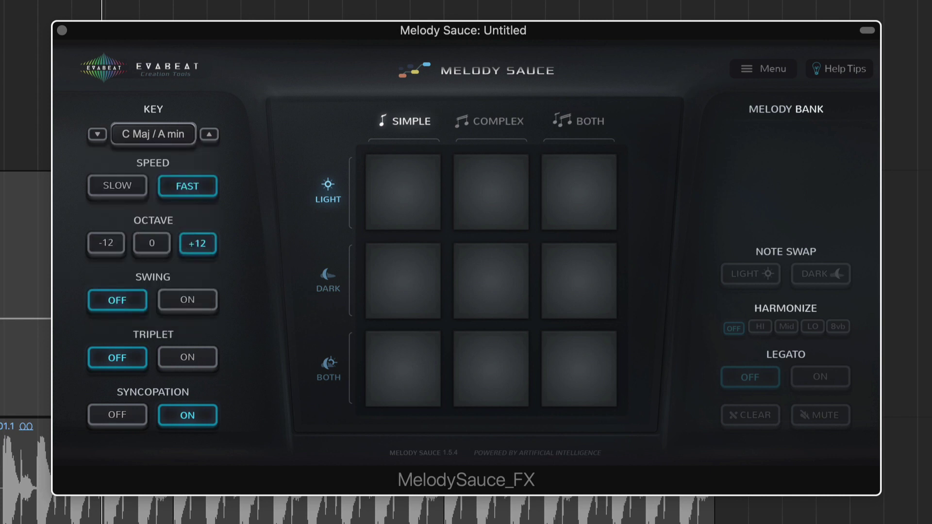
{"action": "left_click", "coordinate": [104, 190]}
{"action": "left_click", "coordinate": [191, 190]}
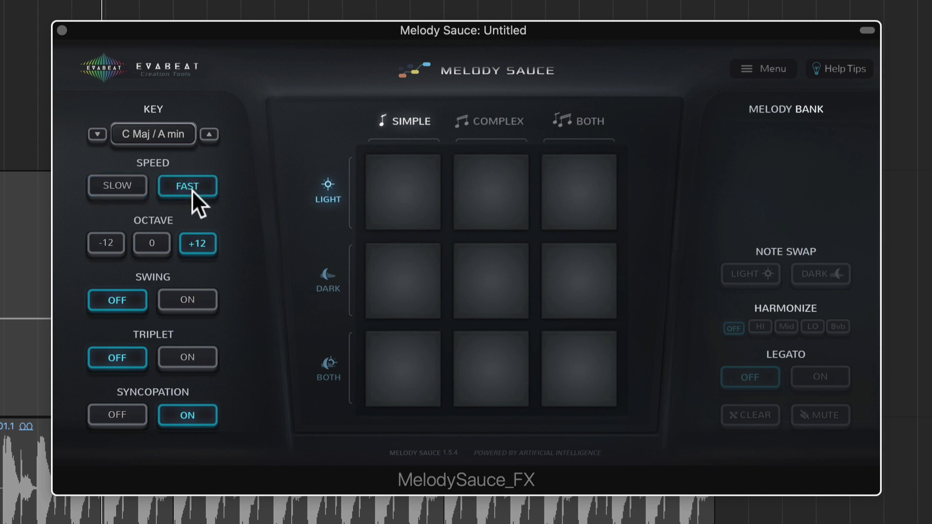
{"action": "left_click", "coordinate": [152, 245]}
{"action": "left_click", "coordinate": [205, 246]}
{"action": "left_click", "coordinate": [115, 245]}
{"action": "left_click", "coordinate": [158, 252]}
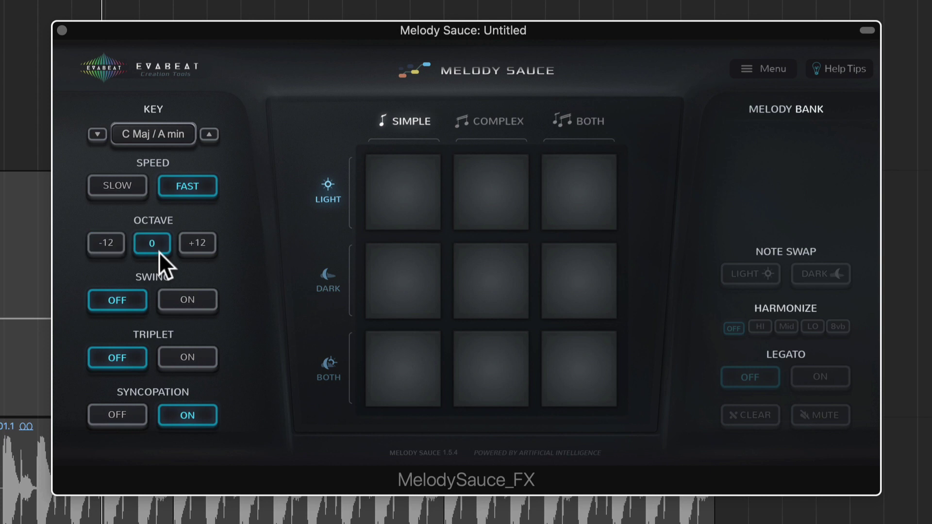
Step: Test swing and triplets (both left off), keep syncopation on, and generate a light, simple Melody 1
{"action": "left_click", "coordinate": [207, 306]}
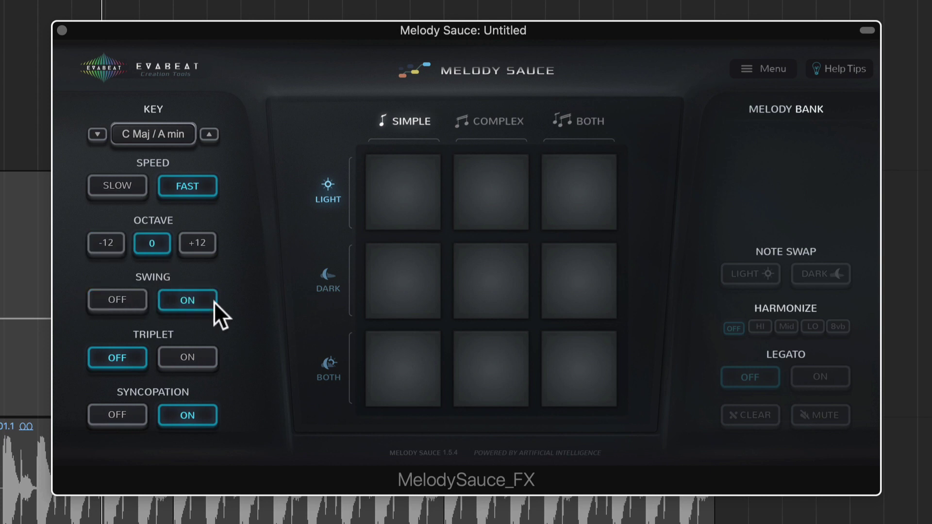
{"action": "left_click", "coordinate": [138, 299]}
{"action": "left_click", "coordinate": [205, 365]}
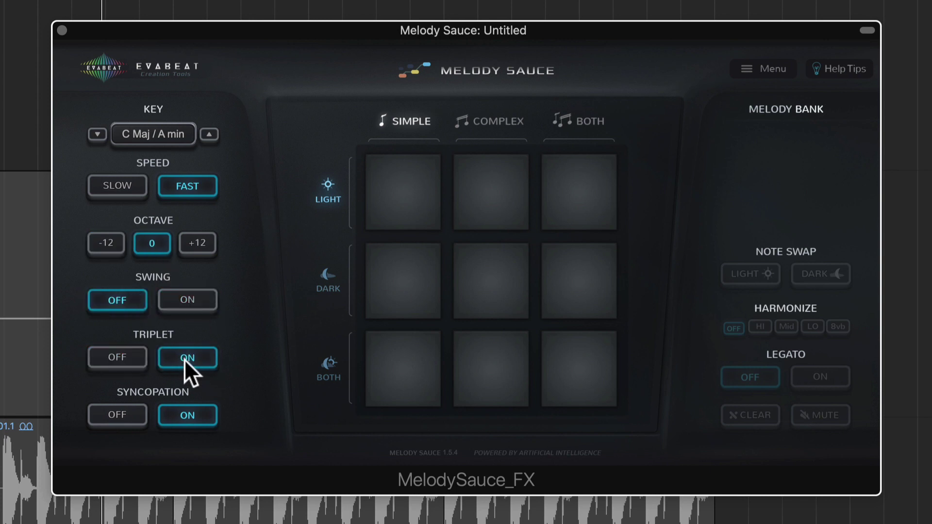
{"action": "left_click", "coordinate": [140, 358]}
{"action": "left_click", "coordinate": [139, 416]}
{"action": "left_click", "coordinate": [203, 418]}
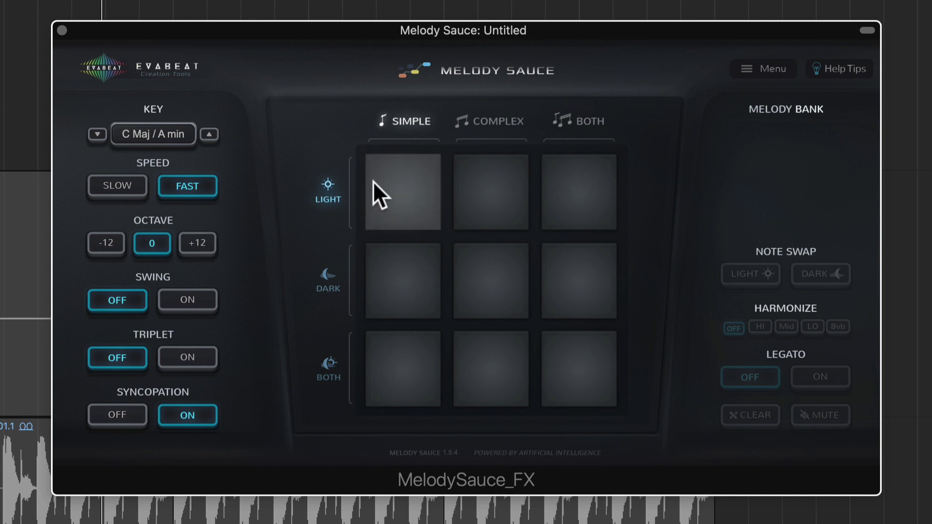
{"action": "left_click", "coordinate": [402, 167]}
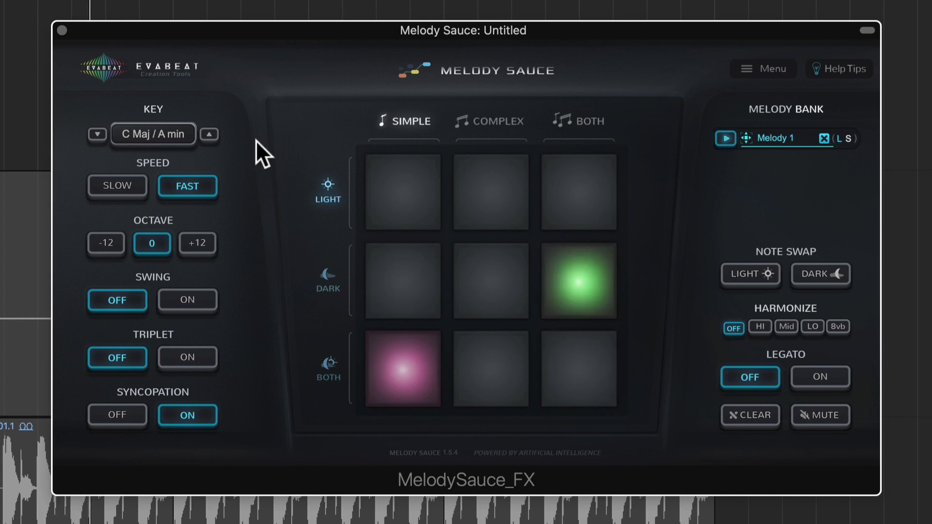
Step: Try slow and fast speeds, raise the octave to +12 and turn swing on
{"action": "left_click", "coordinate": [118, 194]}
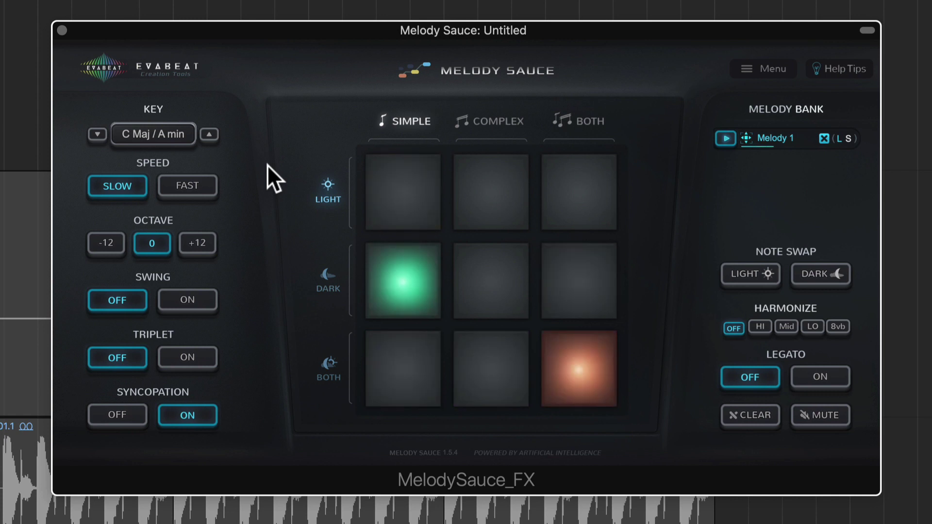
{"action": "left_click", "coordinate": [190, 180]}
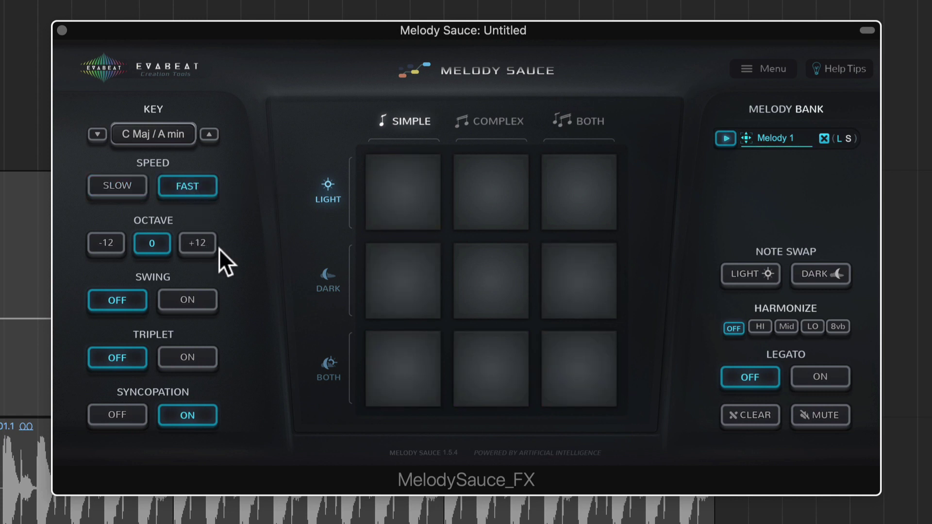
{"action": "left_click", "coordinate": [215, 245]}
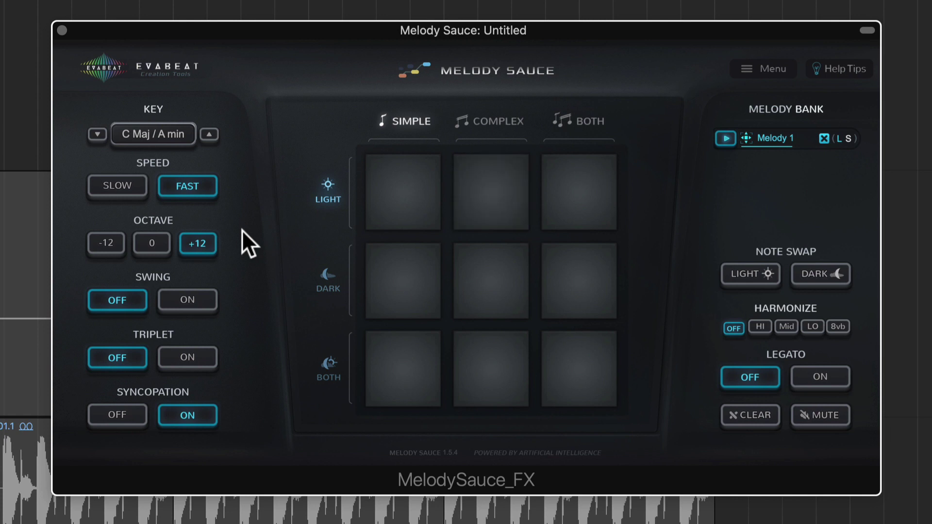
{"action": "left_click", "coordinate": [179, 303]}
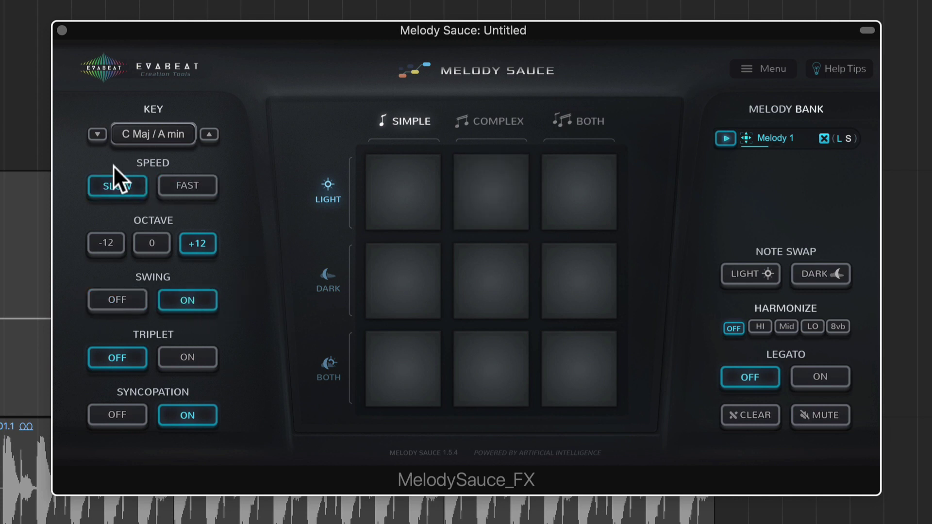
Step: Generate a slow, complex Melody 1, then toggle swing off and back on
{"action": "left_click", "coordinate": [174, 183]}
{"action": "left_click", "coordinate": [139, 187]}
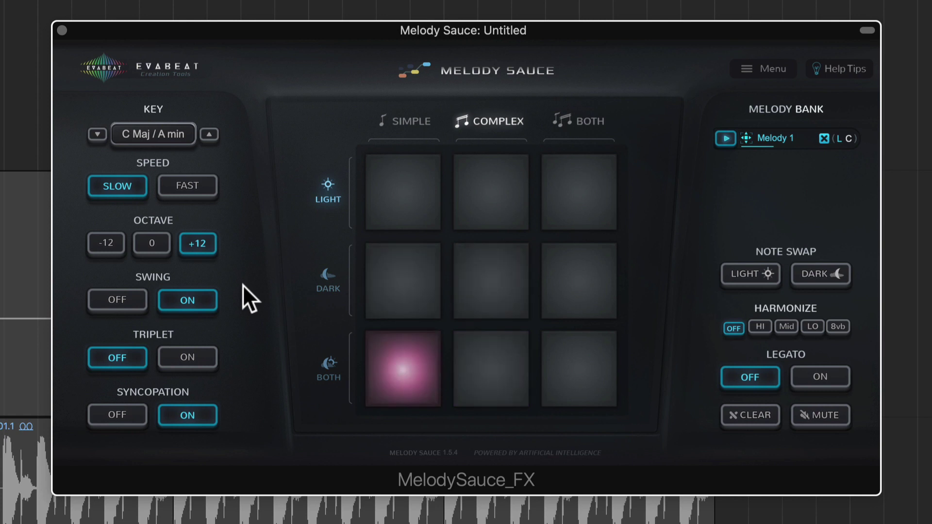
{"action": "left_click", "coordinate": [116, 302]}
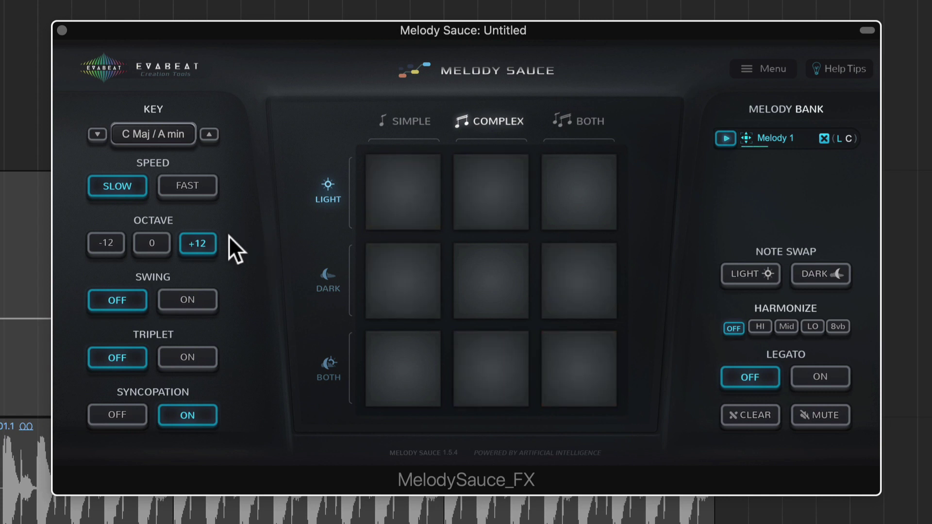
{"action": "left_click", "coordinate": [175, 297]}
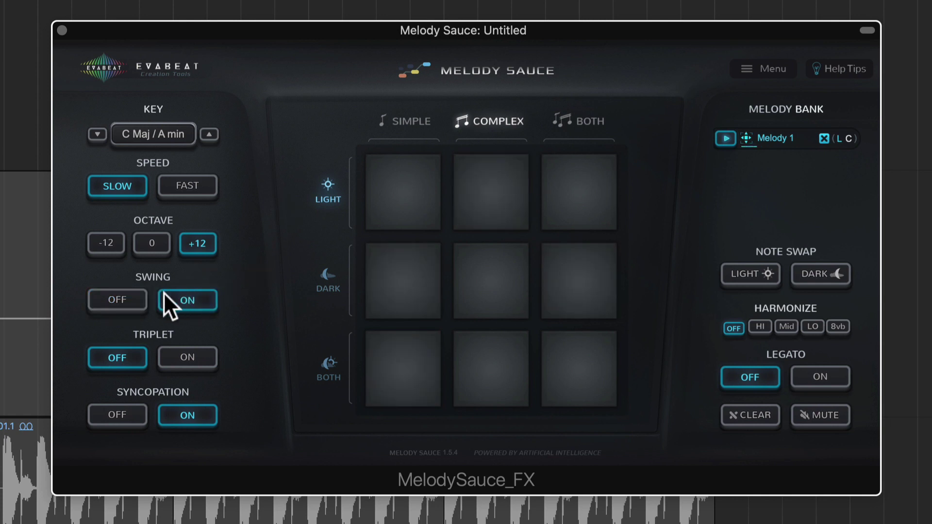
Step: Turn swing off, try triplets on then off, and finish at Fast speed with syncopation on
{"action": "left_click", "coordinate": [132, 300]}
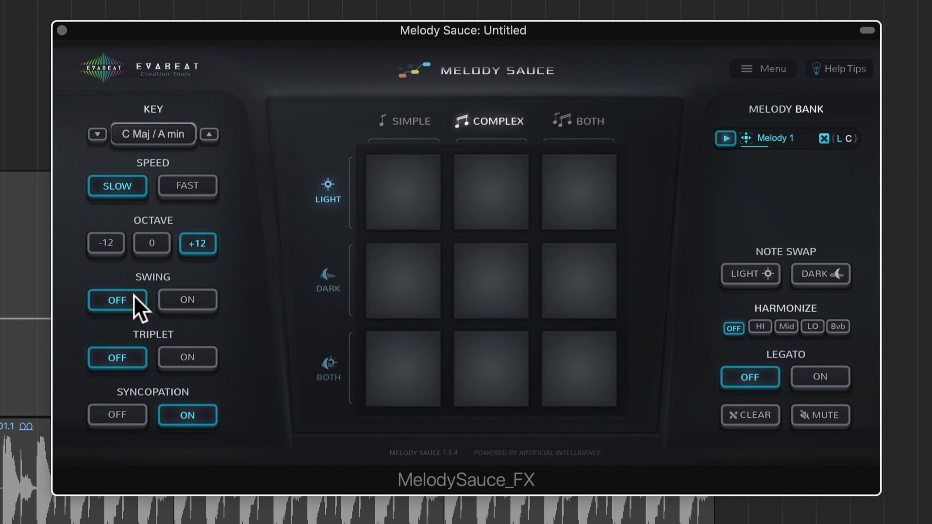
{"action": "left_click", "coordinate": [191, 360]}
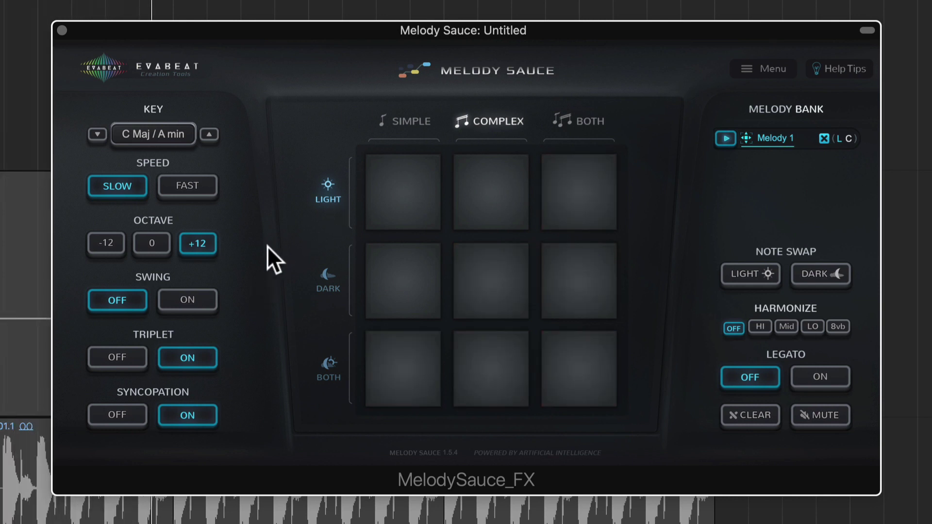
{"action": "left_click", "coordinate": [125, 365]}
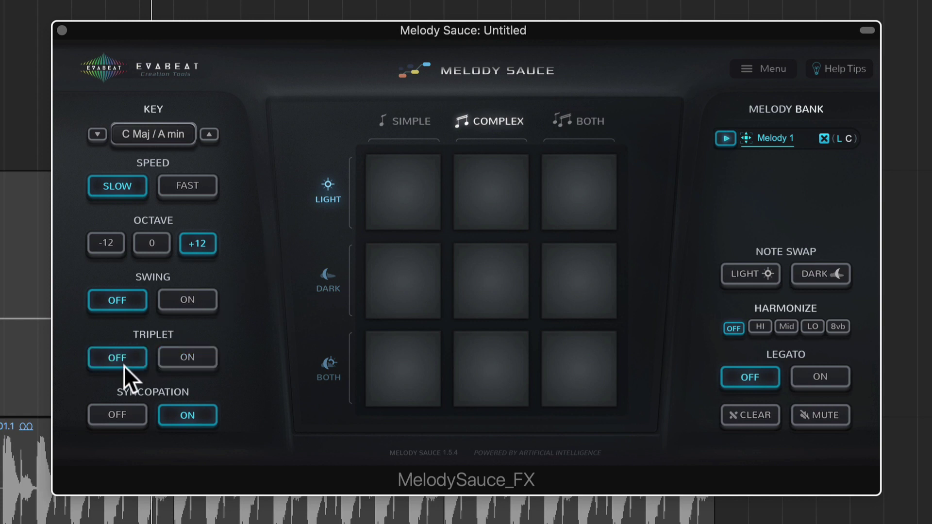
{"action": "left_click", "coordinate": [123, 414]}
{"action": "left_click", "coordinate": [210, 412]}
{"action": "left_click", "coordinate": [97, 414]}
{"action": "left_click", "coordinate": [174, 190]}
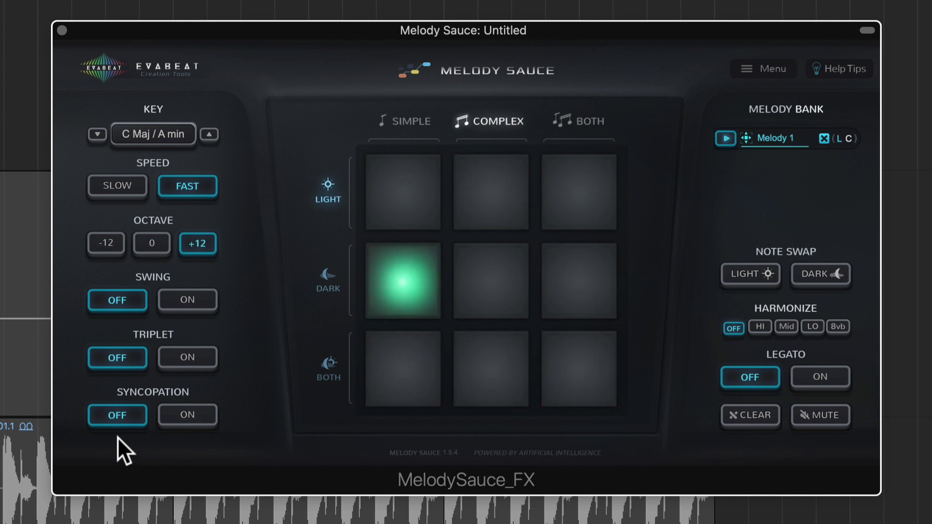
{"action": "left_click", "coordinate": [168, 422]}
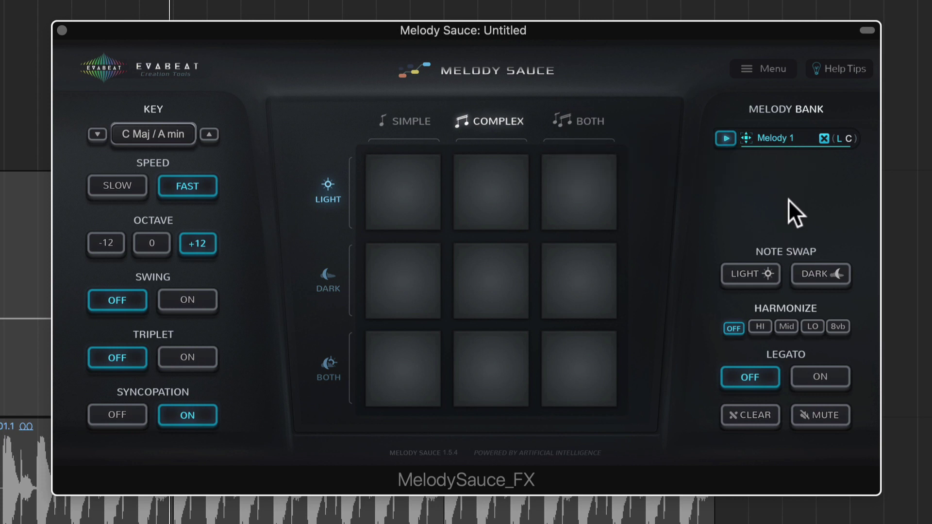
{"action": "left_click", "coordinate": [746, 279]}
{"action": "left_click", "coordinate": [812, 278]}
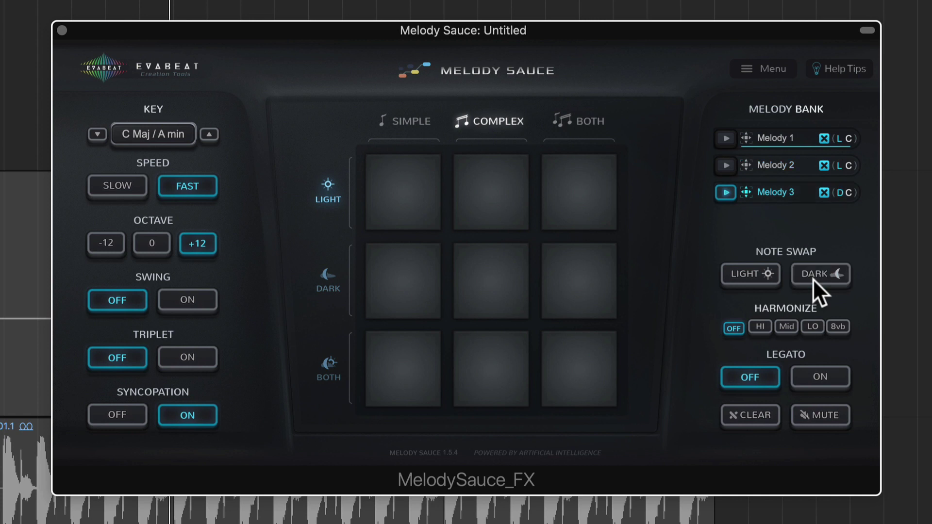
{"action": "left_click", "coordinate": [823, 193]}
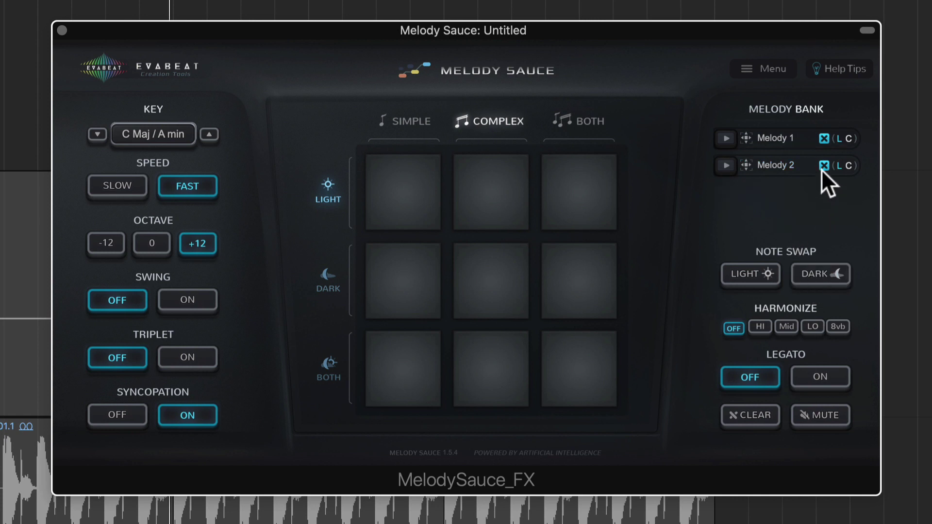
{"action": "left_click", "coordinate": [824, 166]}
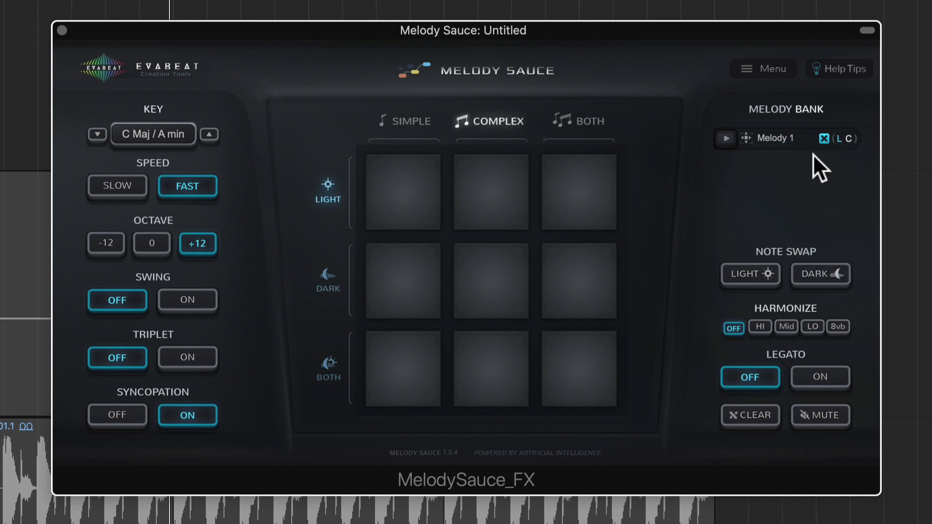
{"action": "left_click", "coordinate": [727, 138]}
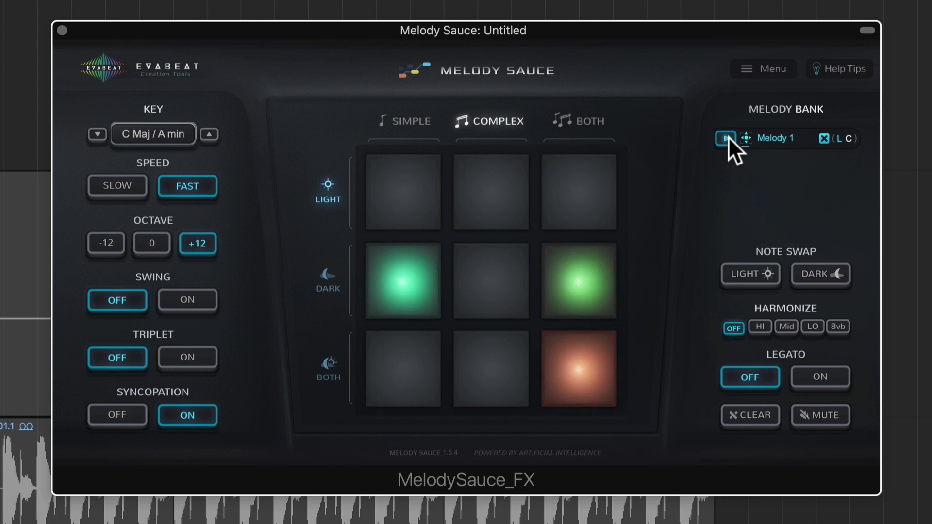
{"action": "left_click", "coordinate": [809, 272]}
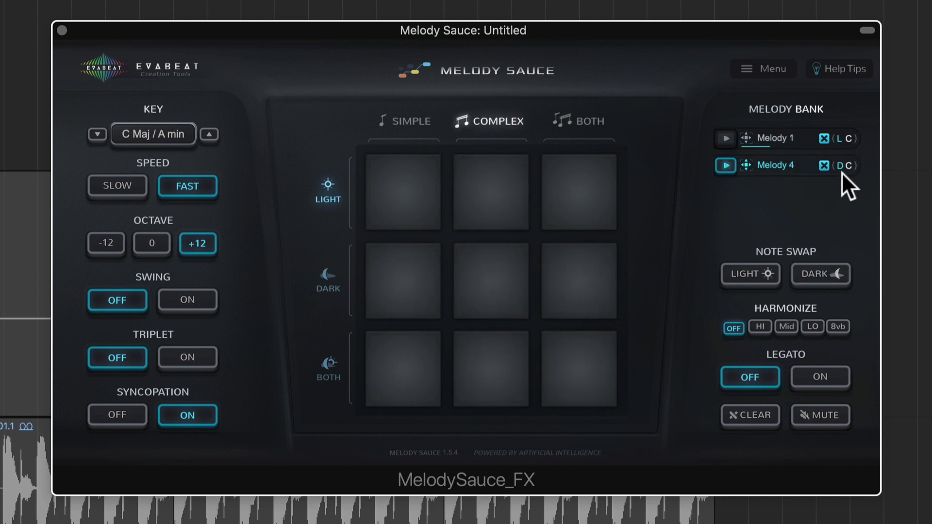
{"action": "mouse_move", "coordinate": [781, 169]}
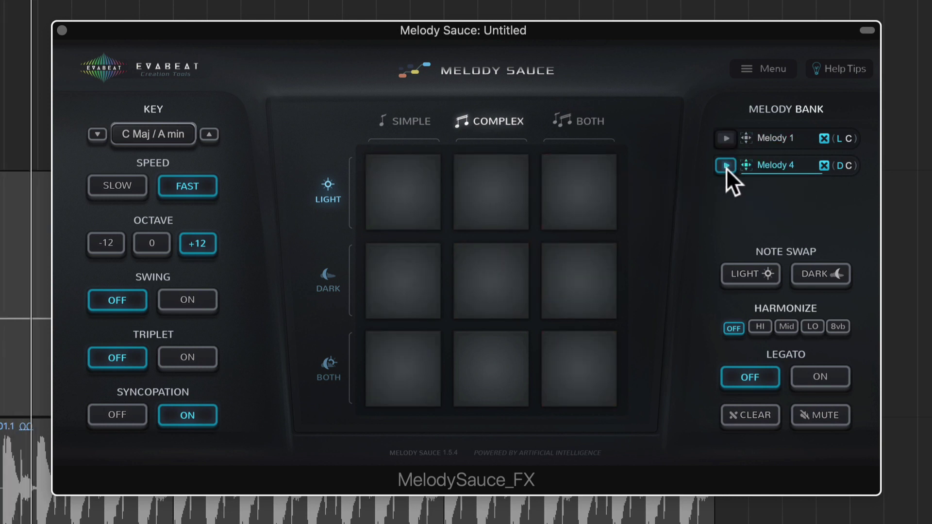
{"action": "left_click", "coordinate": [726, 139]}
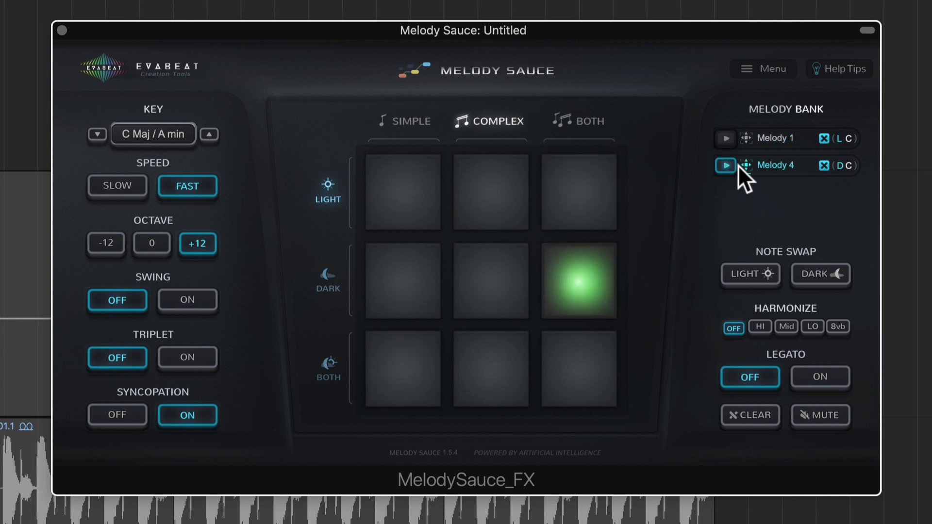
{"action": "left_click", "coordinate": [727, 138]}
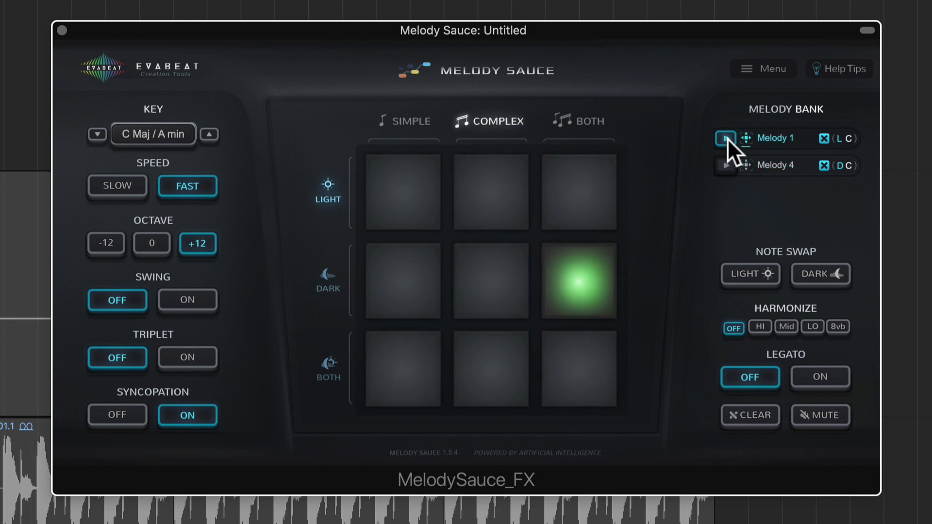
{"action": "left_click", "coordinate": [728, 164]}
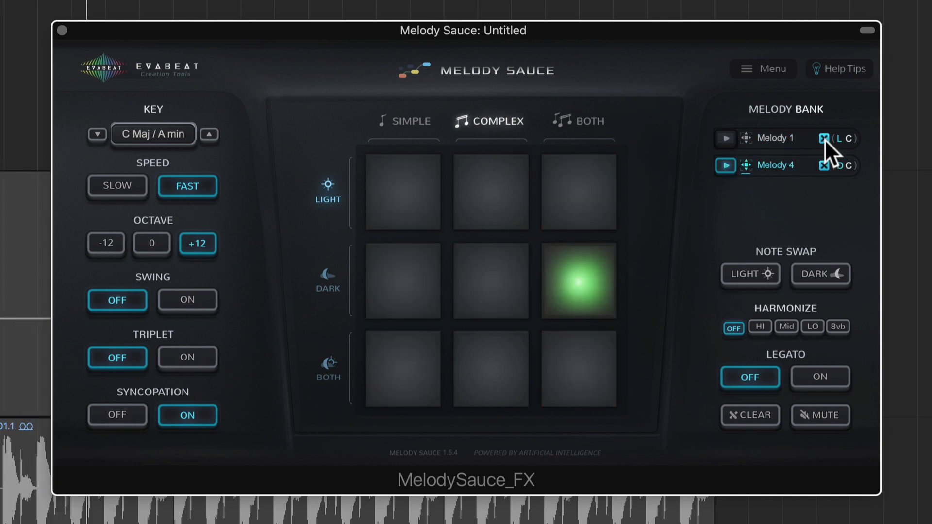
{"action": "left_click", "coordinate": [824, 166]}
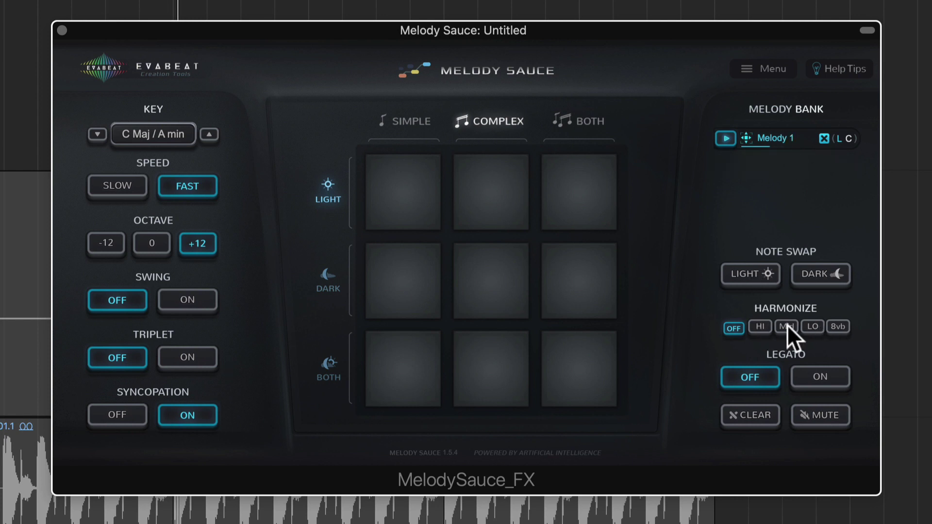
Step: Audition Harmonize at HI, Mid, LO and 8vb, settling back on Mid
{"action": "left_click", "coordinate": [760, 326]}
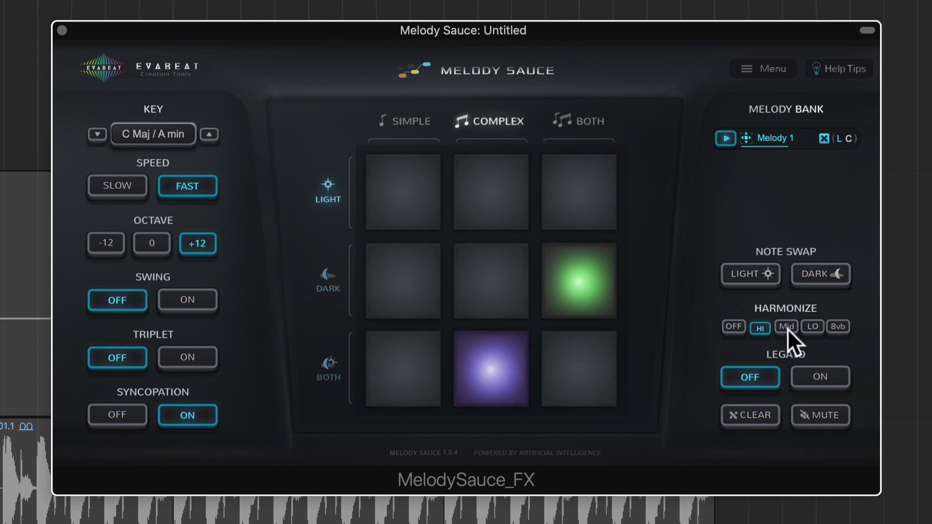
{"action": "left_click", "coordinate": [786, 325]}
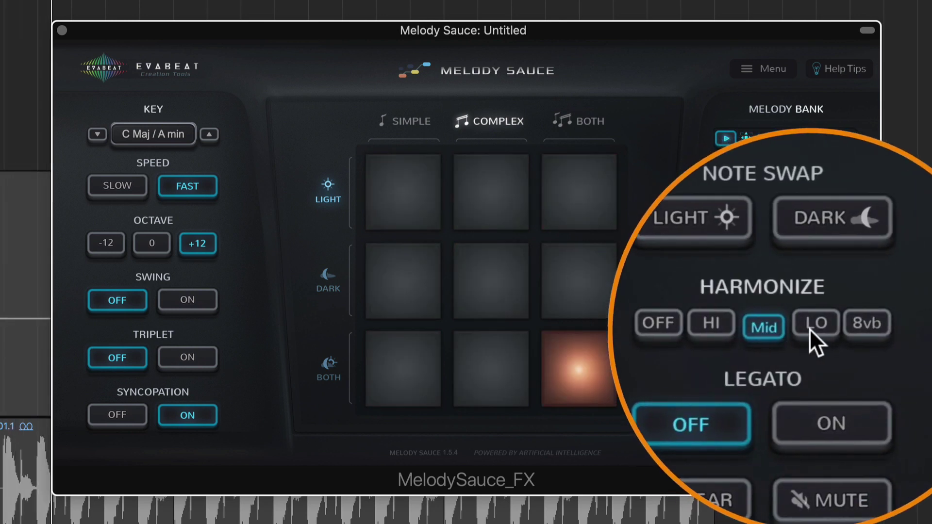
{"action": "left_click", "coordinate": [808, 328]}
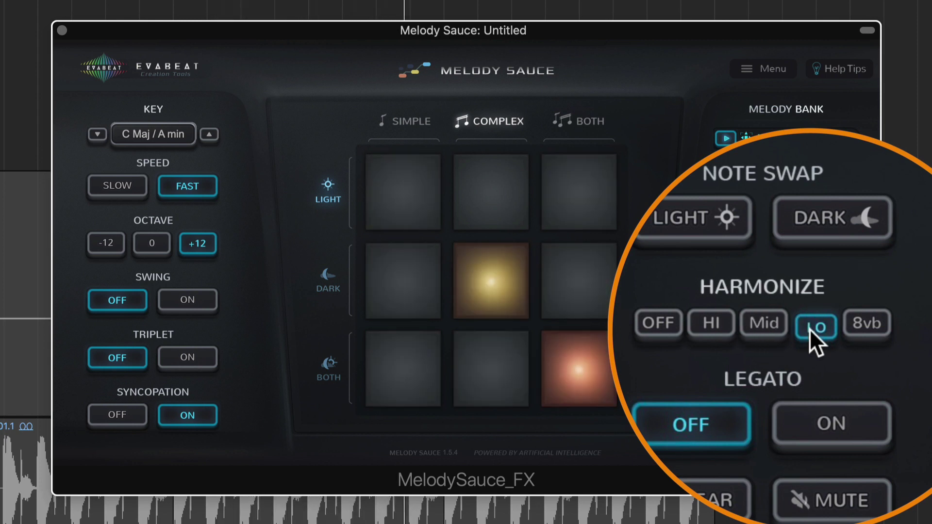
{"action": "left_click", "coordinate": [843, 330]}
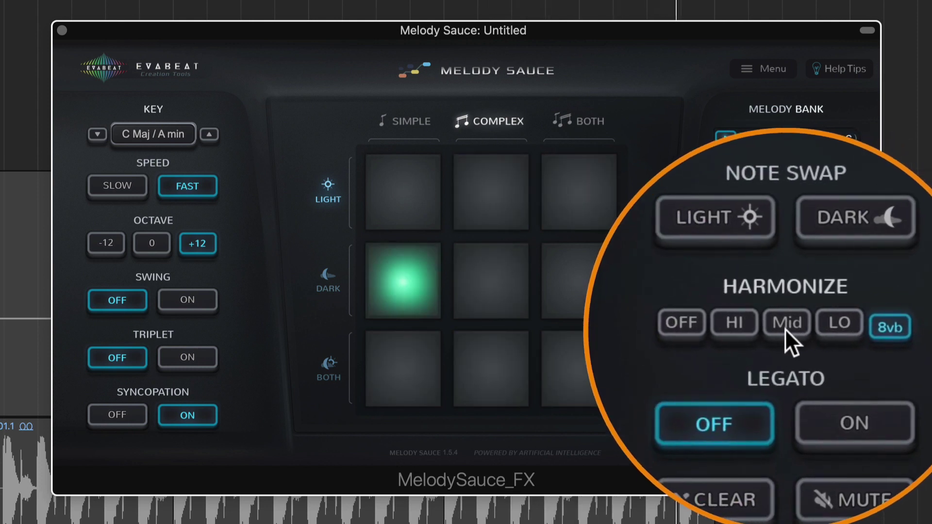
{"action": "left_click", "coordinate": [785, 328]}
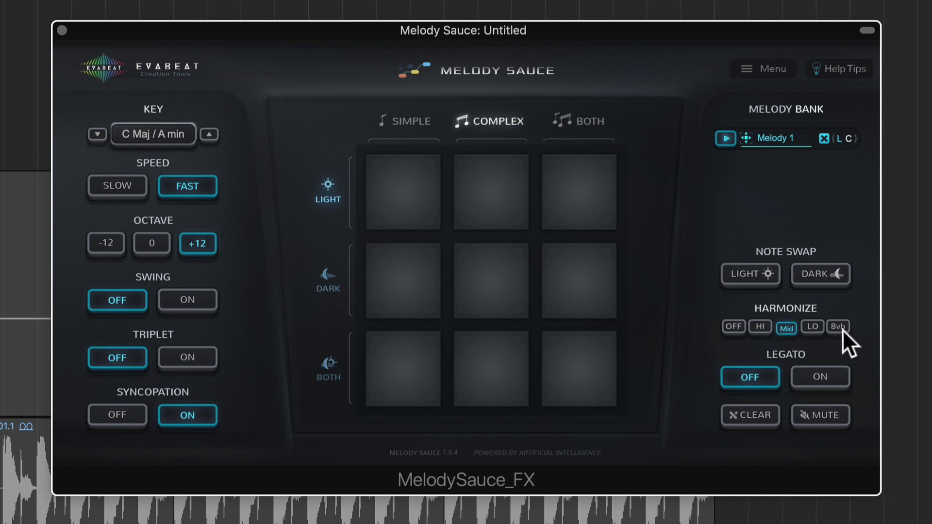
Step: Turn Legato on and back off, then mute and unmute the melody output
{"action": "left_click", "coordinate": [832, 376]}
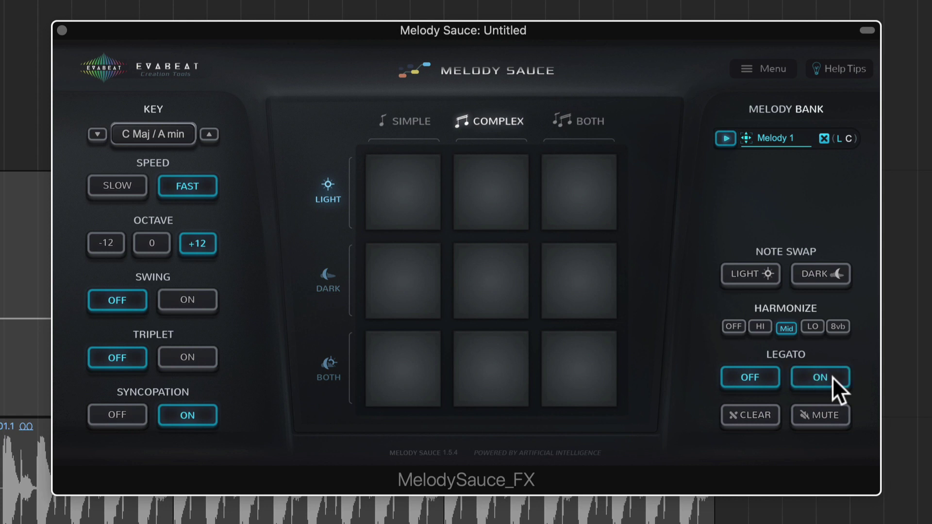
{"action": "left_click", "coordinate": [759, 377]}
{"action": "left_click", "coordinate": [831, 415]}
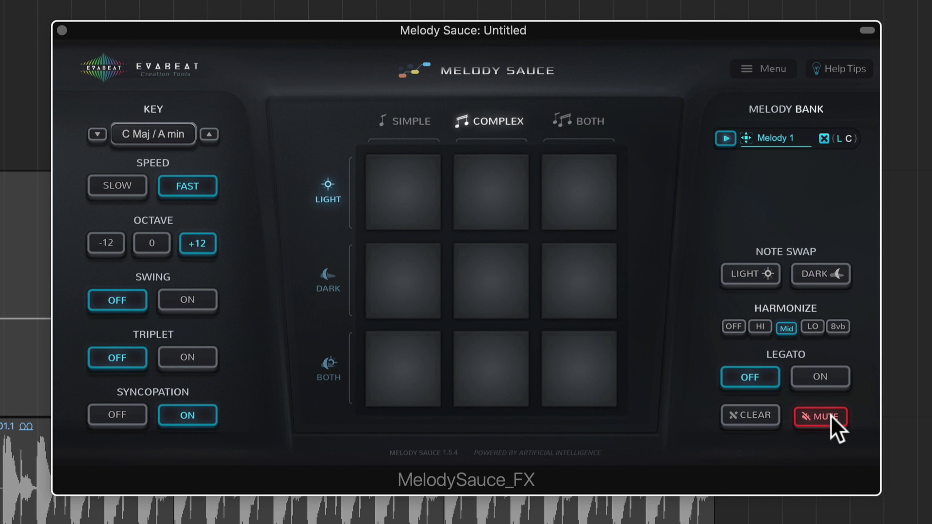
{"action": "left_click", "coordinate": [831, 416]}
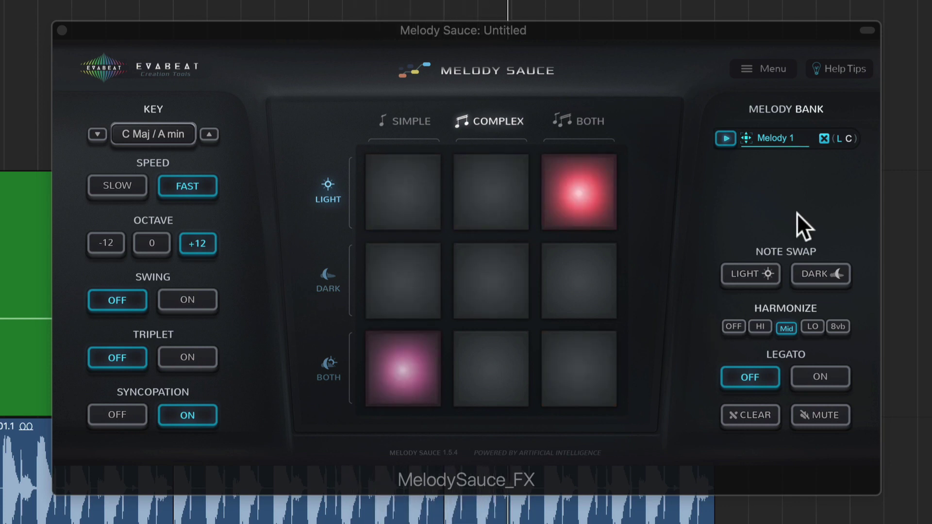
Step: Swap notes to Dark, delete the old bank melodies, and generate a new dark Melody 1
{"action": "left_click", "coordinate": [842, 270]}
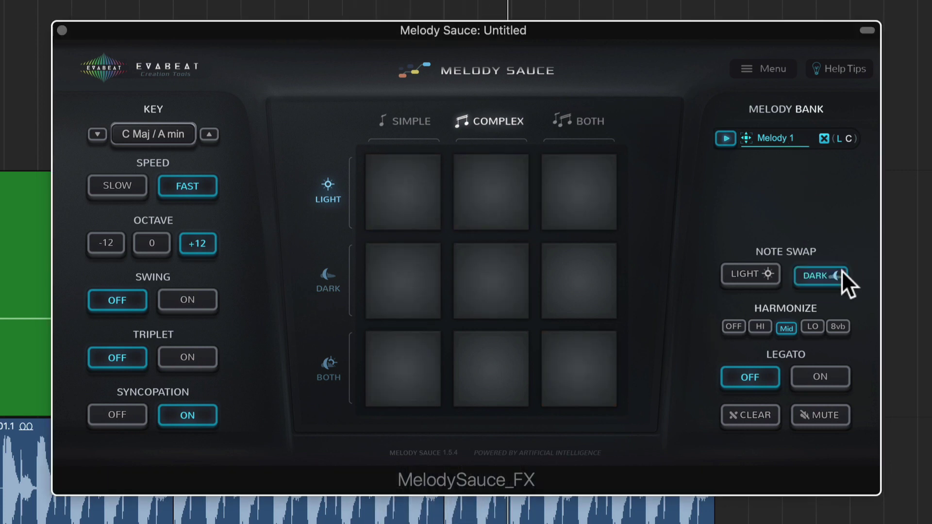
{"action": "left_click", "coordinate": [824, 138]}
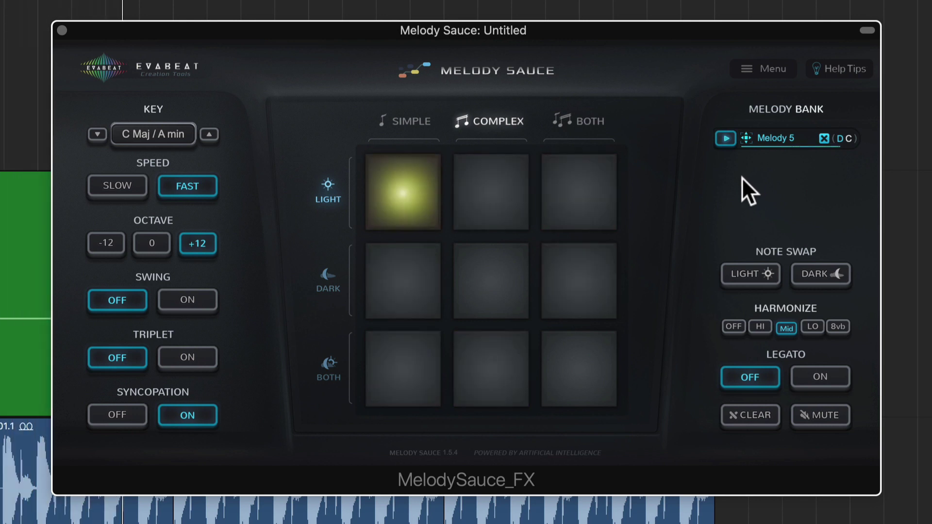
{"action": "left_click", "coordinate": [824, 138]}
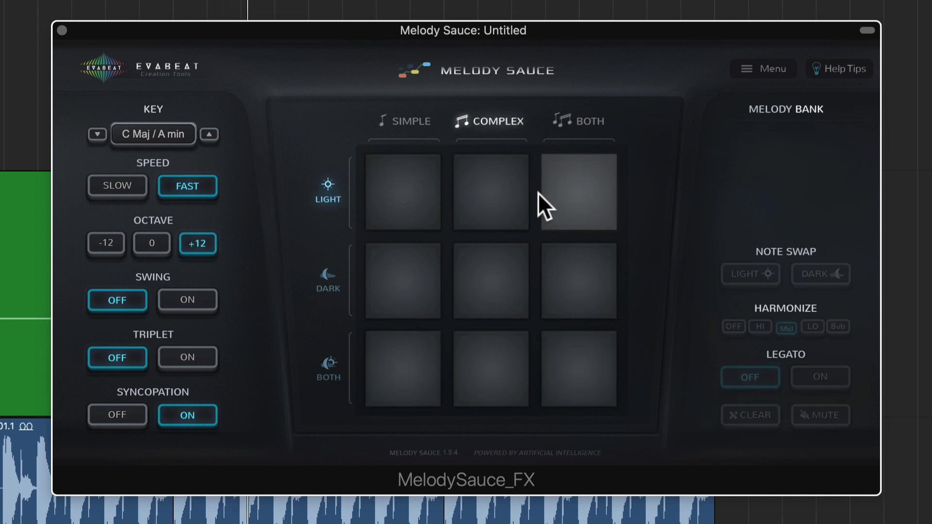
{"action": "left_click", "coordinate": [490, 271]}
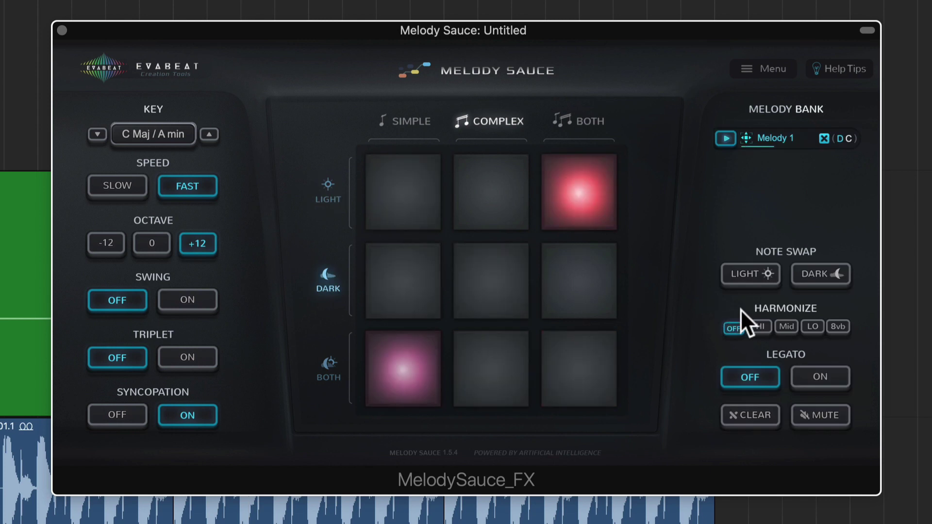
Step: Toggle Harmonize between Mid and off twice, leaving it off
{"action": "left_click", "coordinate": [785, 327]}
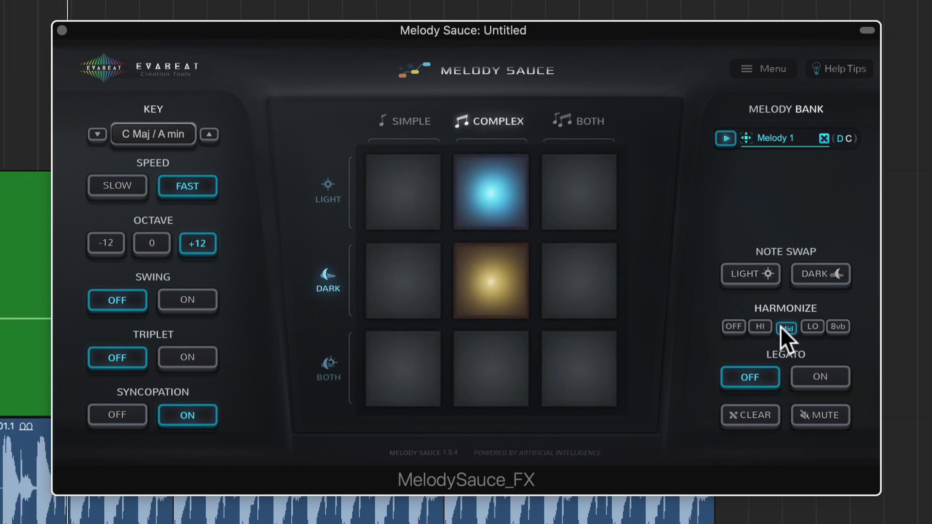
{"action": "left_click", "coordinate": [734, 326]}
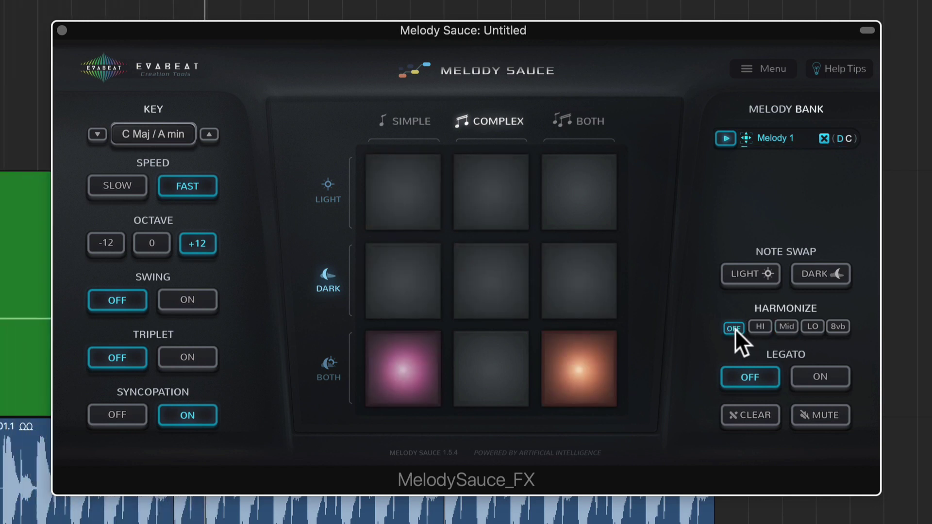
{"action": "left_click", "coordinate": [791, 330]}
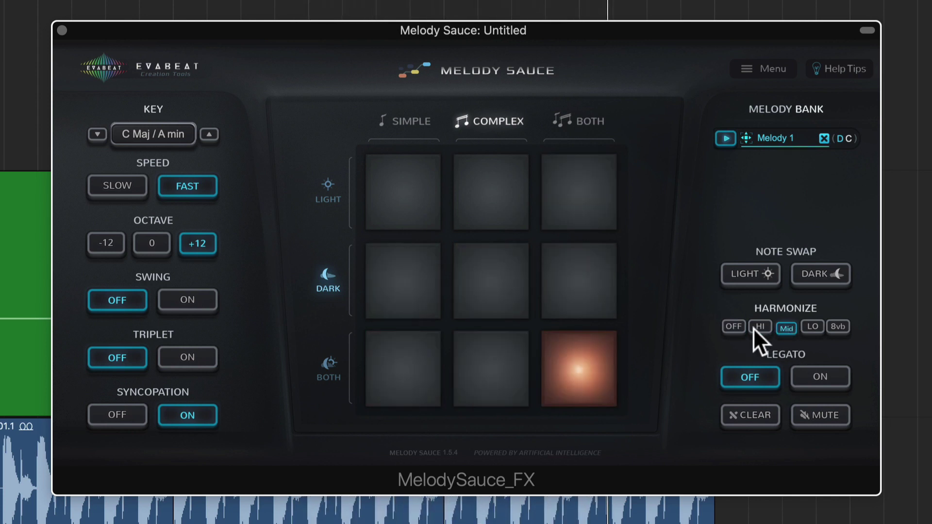
{"action": "left_click", "coordinate": [734, 327]}
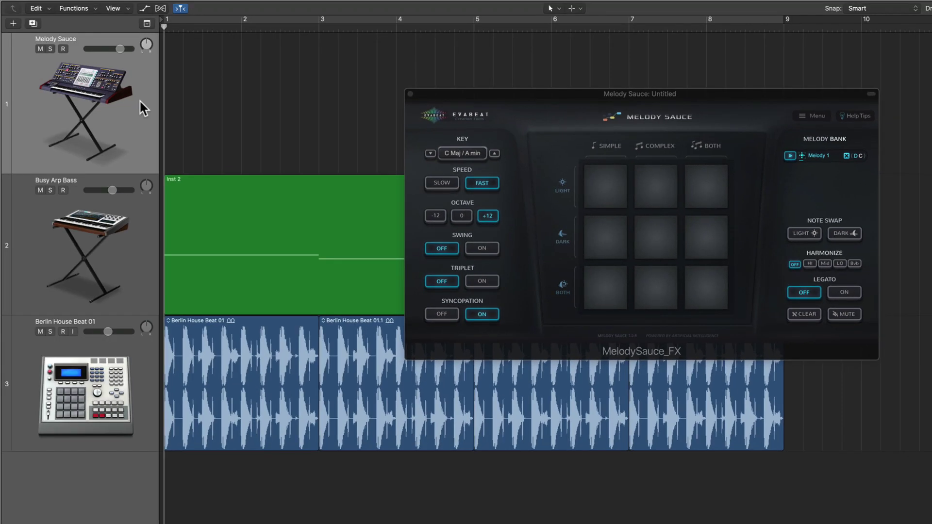
Step: Show automation, set the track to Touch, and toggle Harmonize between Mid and Off during playback
{"action": "key", "text": "a"}
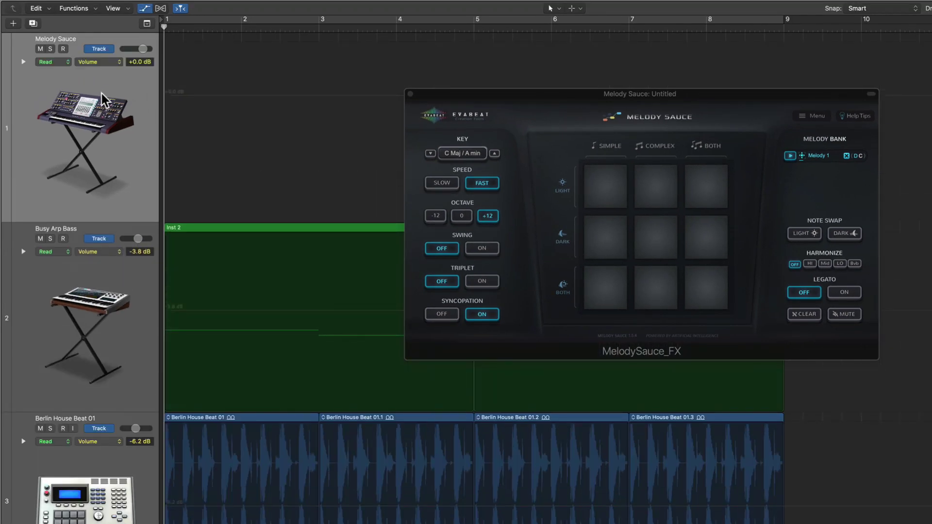
{"action": "left_click", "coordinate": [54, 62]}
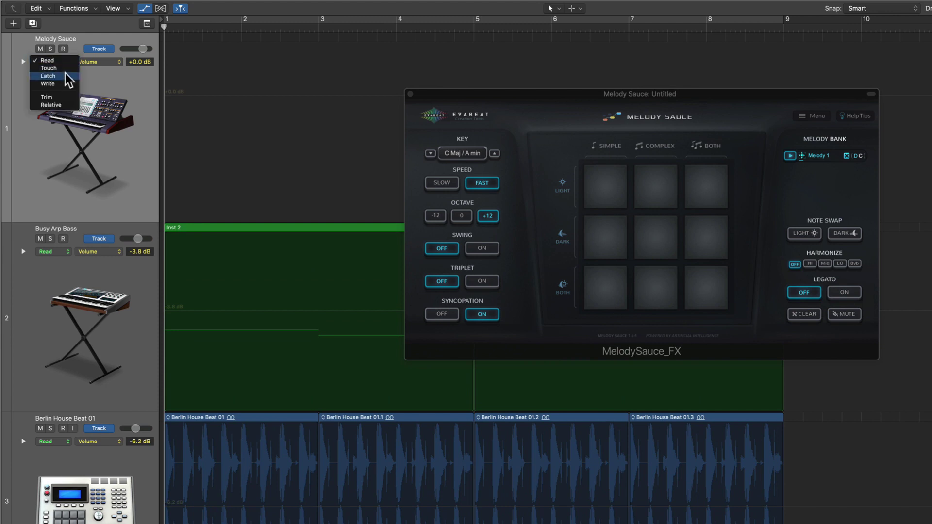
{"action": "left_click", "coordinate": [64, 69]}
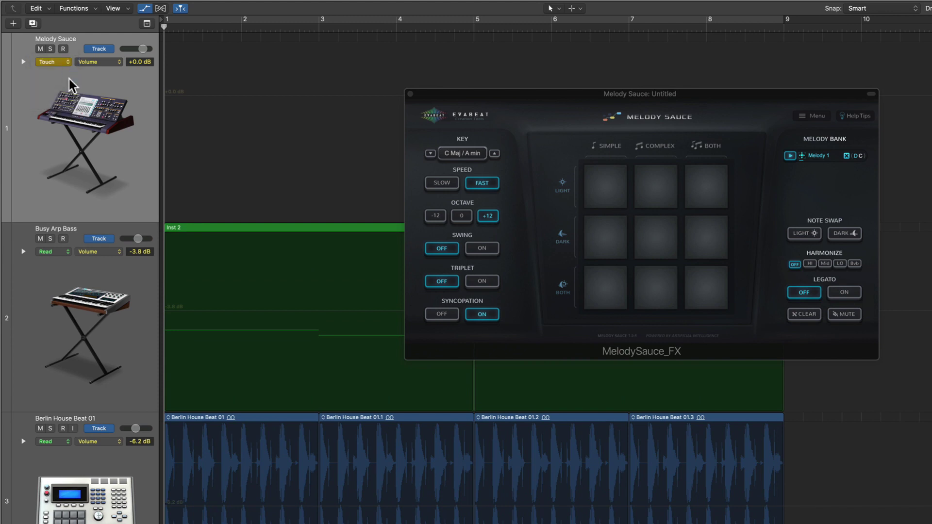
{"action": "left_click", "coordinate": [825, 263]}
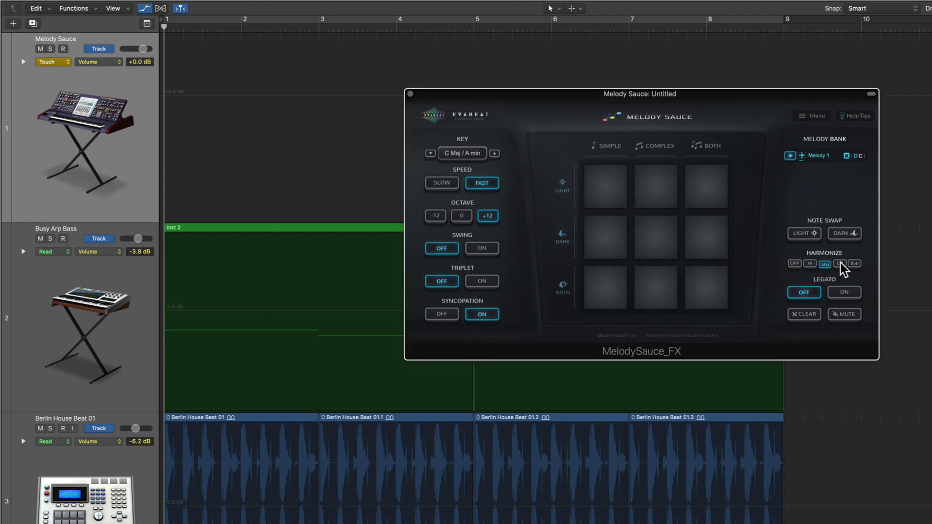
{"action": "left_click", "coordinate": [796, 264]}
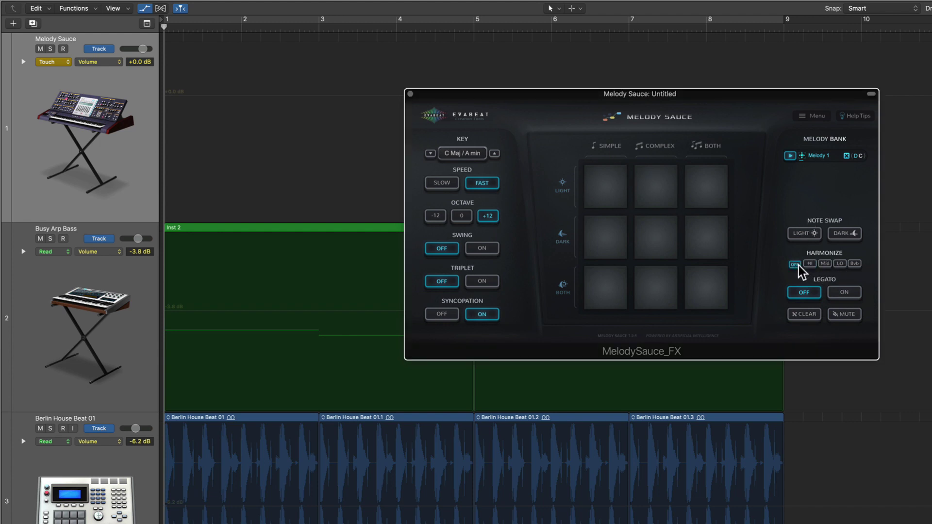
{"action": "left_click", "coordinate": [825, 264]}
{"action": "key", "text": "space"}
{"action": "left_click", "coordinate": [825, 264]}
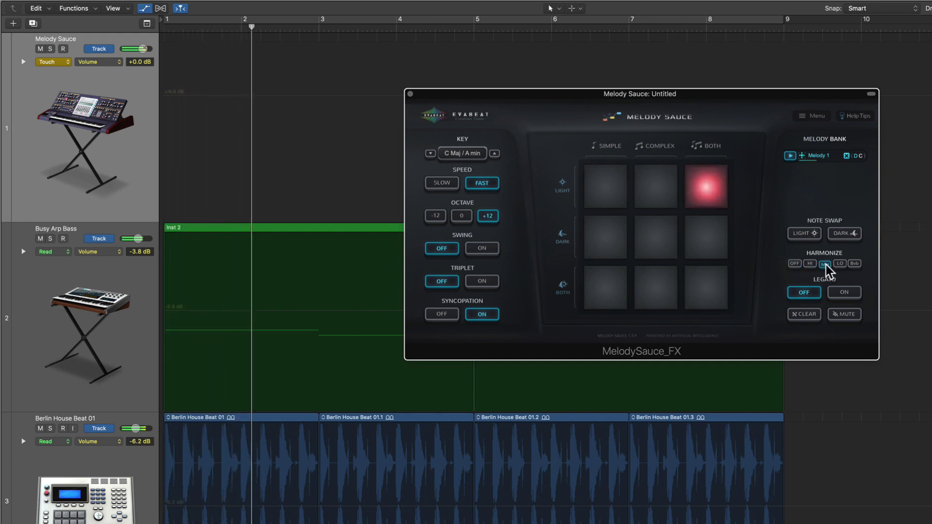
{"action": "left_click", "coordinate": [795, 263]}
{"action": "key", "text": "space"}
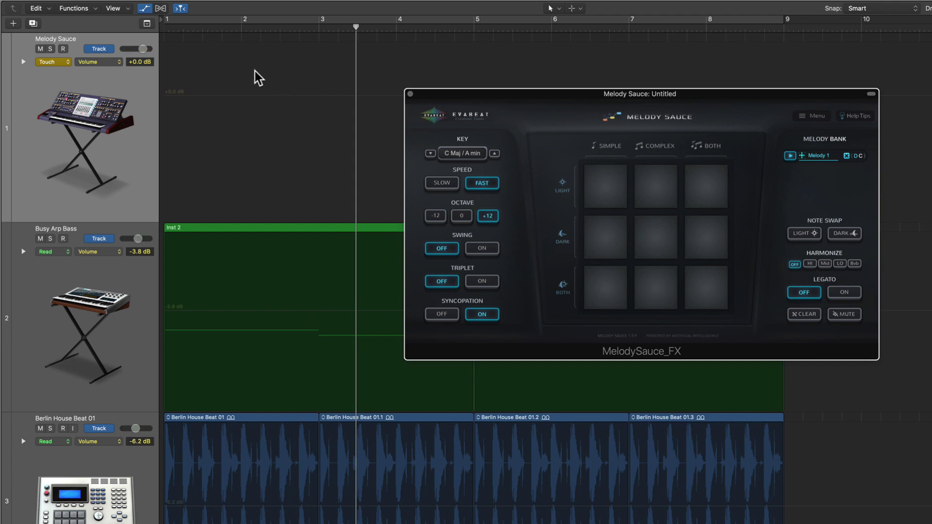
Step: Return the track to Read and display the 1 MelodySauce Harmonise parameter for automation
{"action": "left_click", "coordinate": [67, 68]}
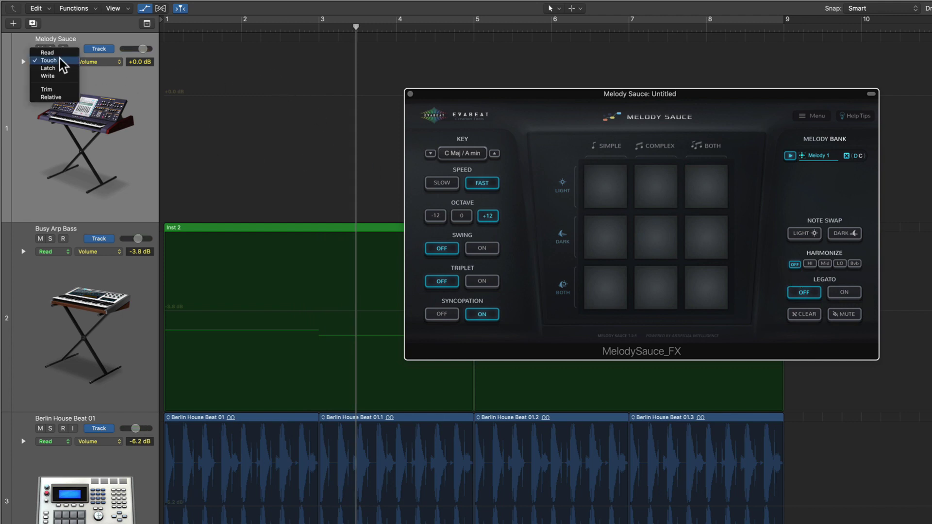
{"action": "left_click", "coordinate": [53, 55]}
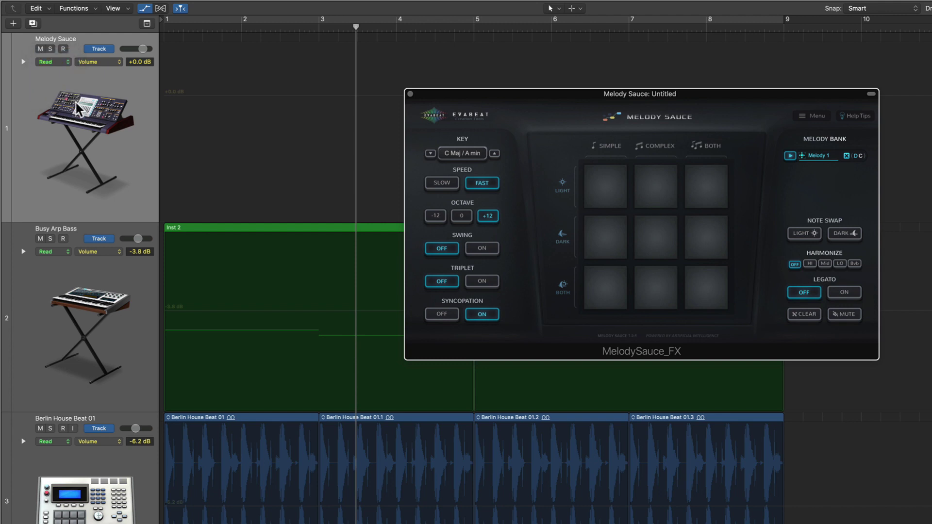
{"action": "left_click", "coordinate": [109, 68]}
{"action": "mouse_move", "coordinate": [145, 131]}
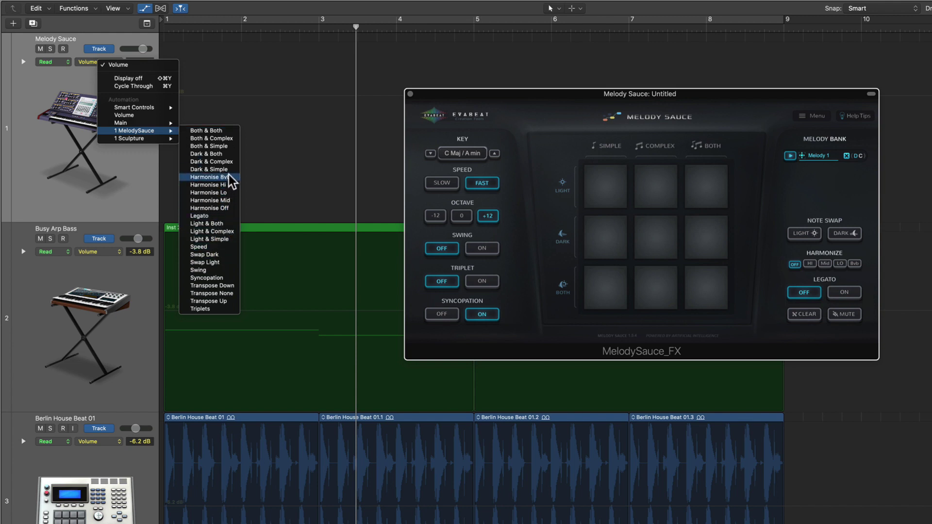
{"action": "left_click", "coordinate": [229, 208]}
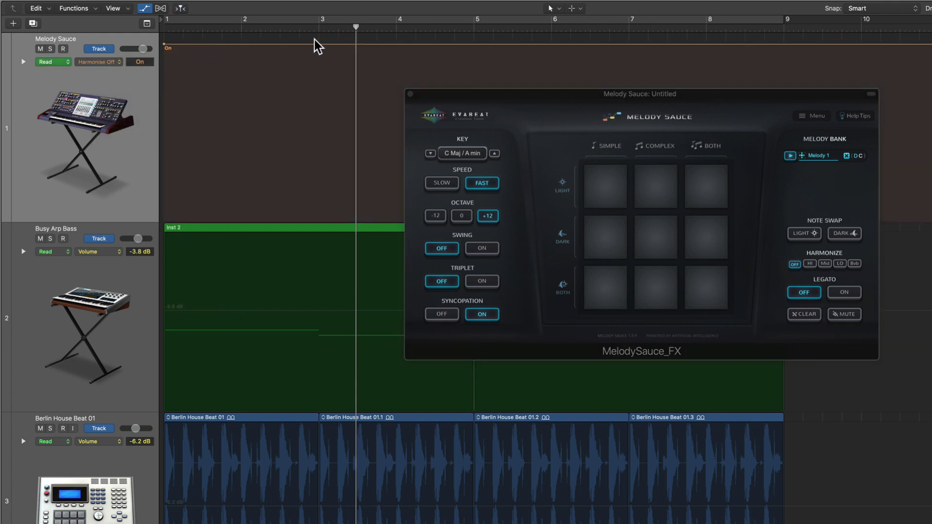
{"action": "left_click", "coordinate": [115, 62]}
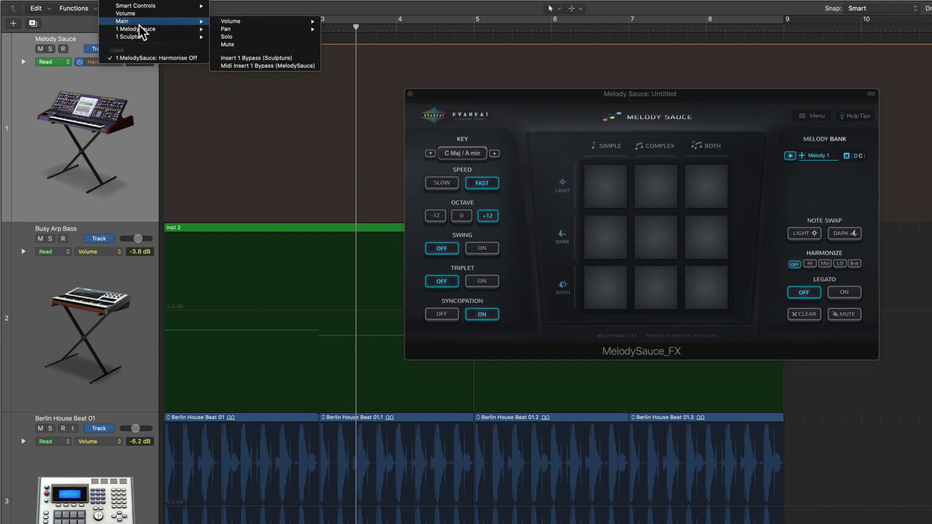
{"action": "mouse_move", "coordinate": [140, 30]}
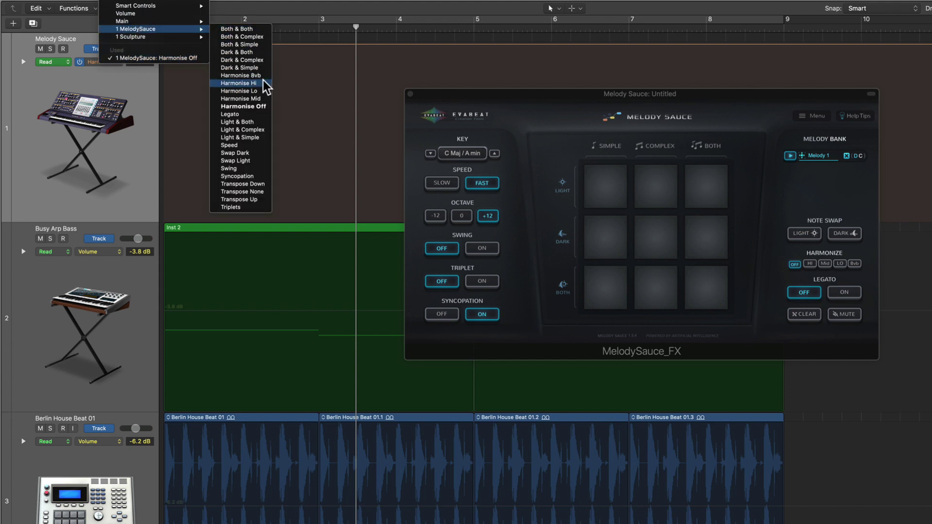
{"action": "left_click", "coordinate": [262, 99]}
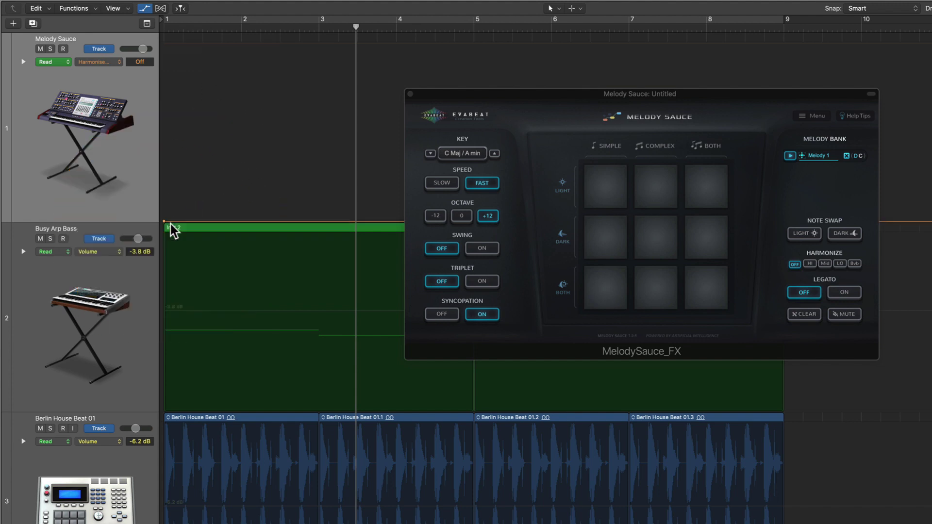
Step: Open the Harmonise automation lane below the track and shift the plugin window right
{"action": "left_click", "coordinate": [23, 62]}
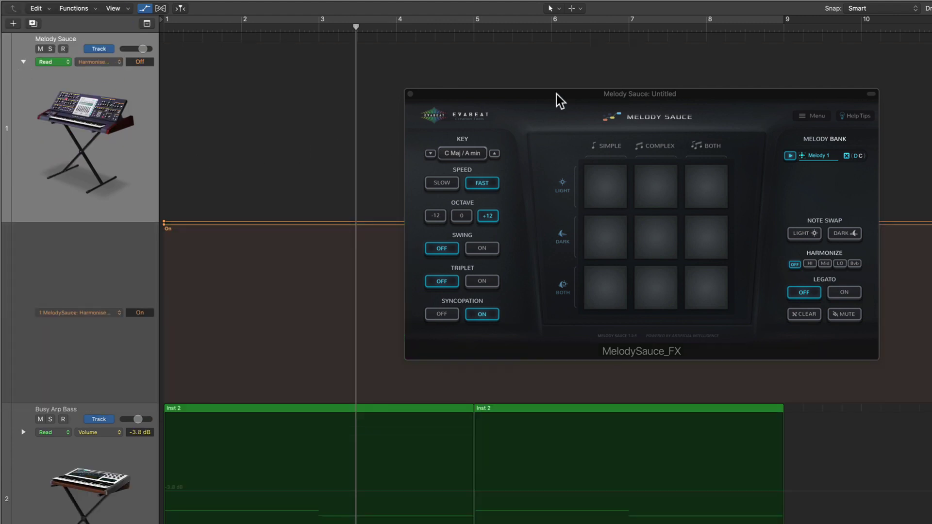
{"action": "left_click_drag", "start_coordinate": [582, 96], "coordinate": [606, 95]}
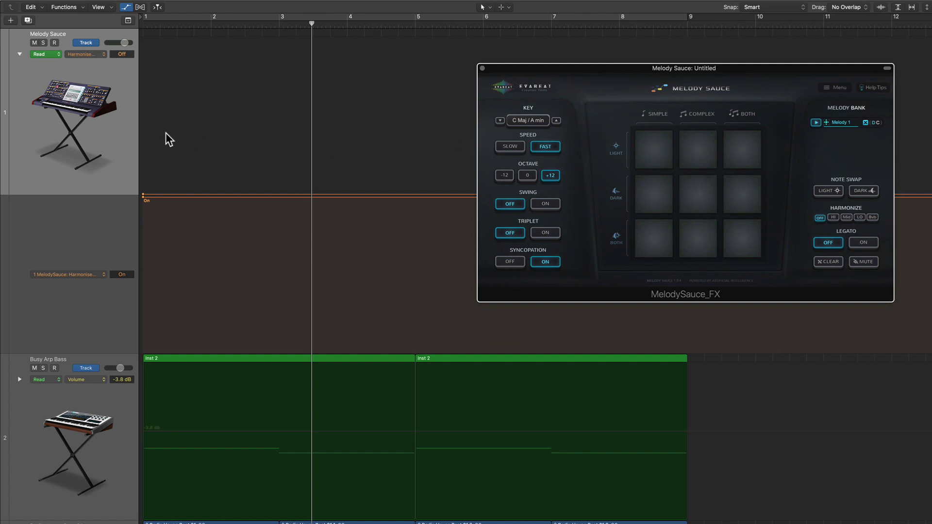
{"action": "left_click", "coordinate": [103, 145]}
Step: From bar 1 in Touch mode, switch Harmonize to Mid while playing, then return the playhead to bar 3
{"action": "key", "text": "Return"}
{"action": "left_click", "coordinate": [48, 54]}
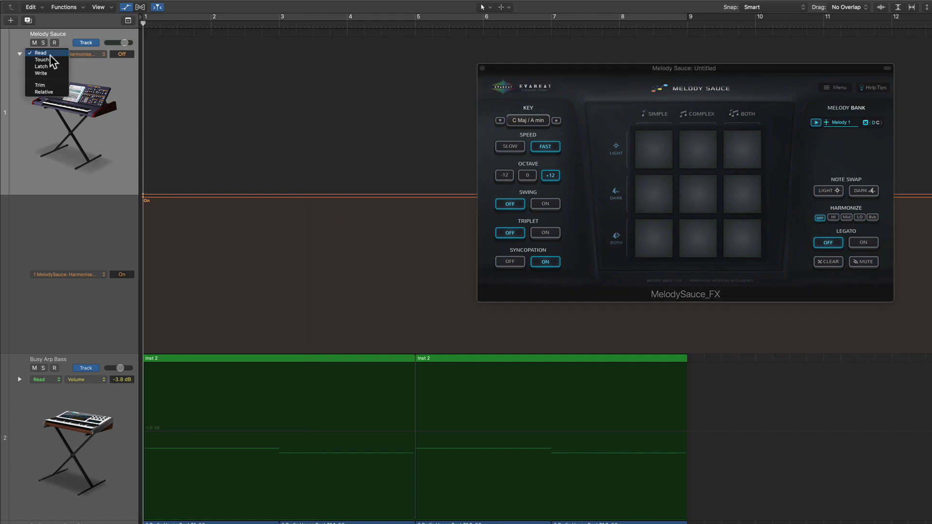
{"action": "left_click", "coordinate": [55, 59]}
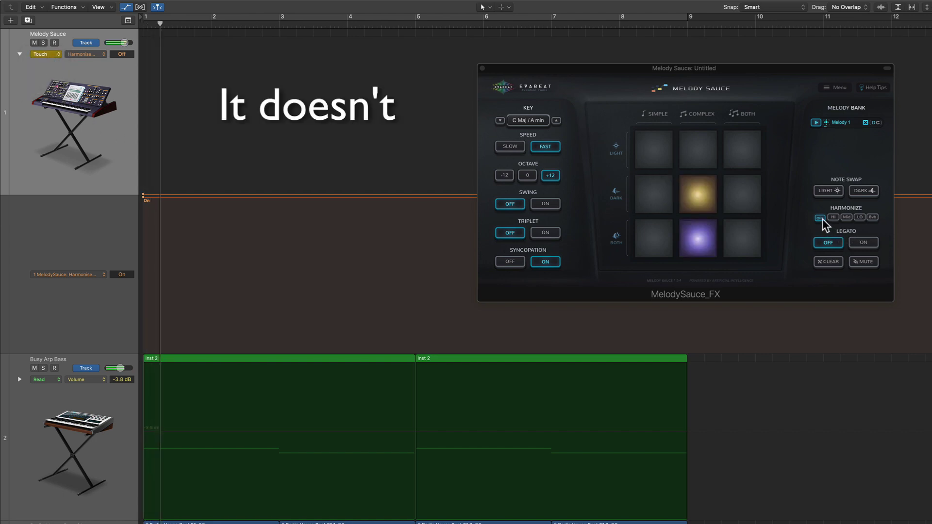
{"action": "key", "text": "space"}
{"action": "left_click", "coordinate": [846, 218]}
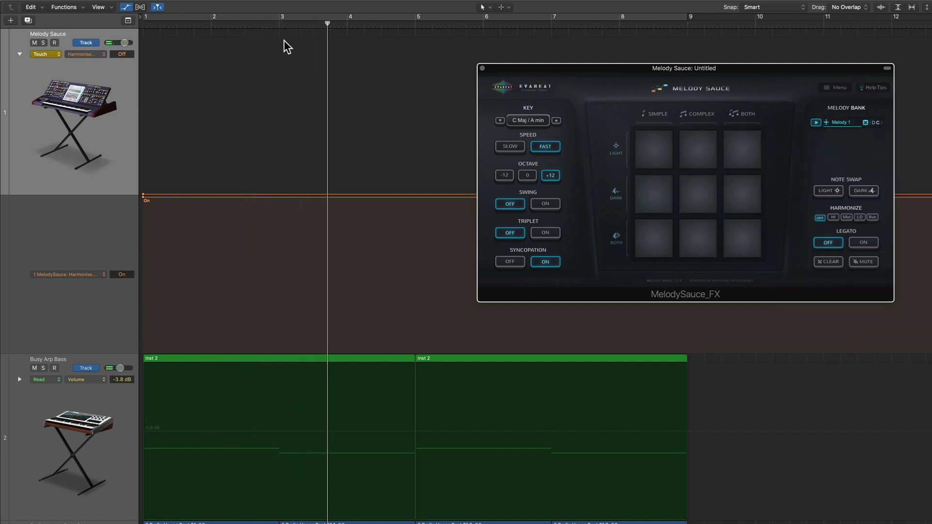
{"action": "left_click_drag", "start_coordinate": [283, 27], "coordinate": [279, 28]}
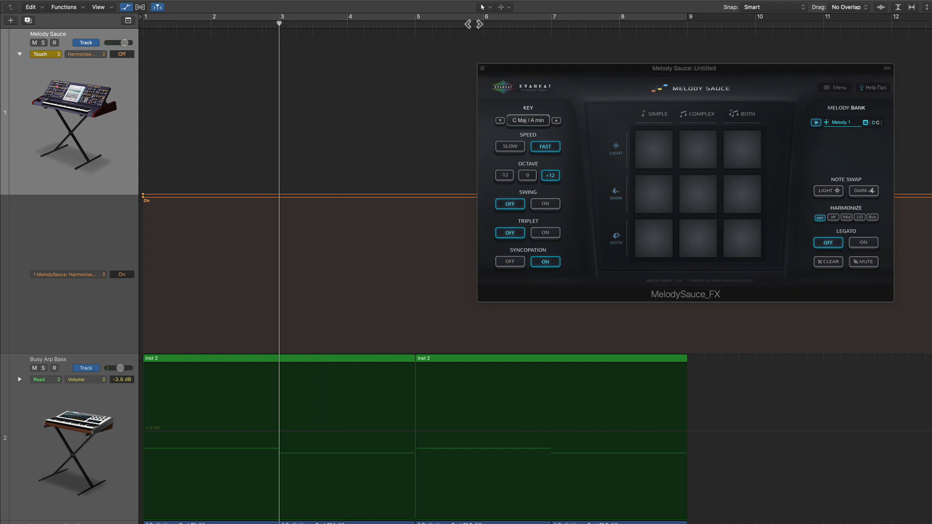
Step: Switch to the Marquee tool and set Snap to Bar
{"action": "left_click", "coordinate": [504, 7]}
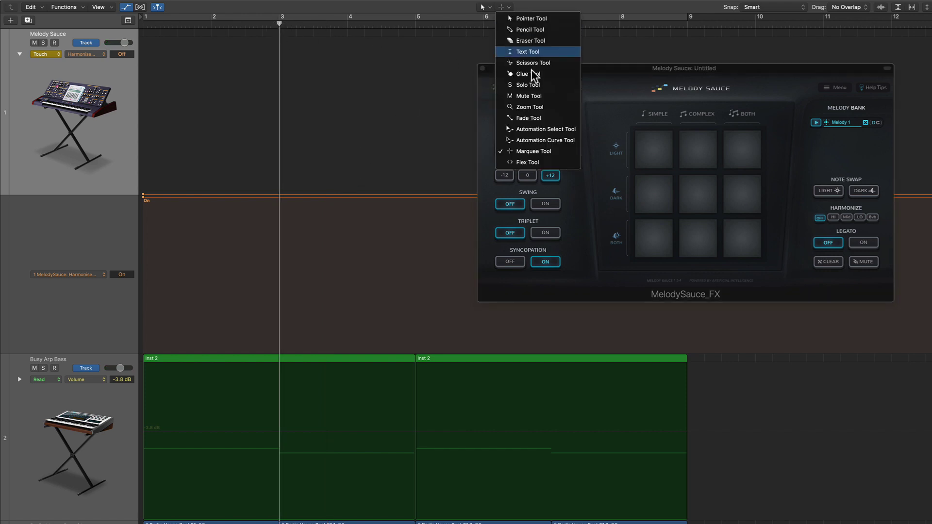
{"action": "left_click", "coordinate": [528, 151]}
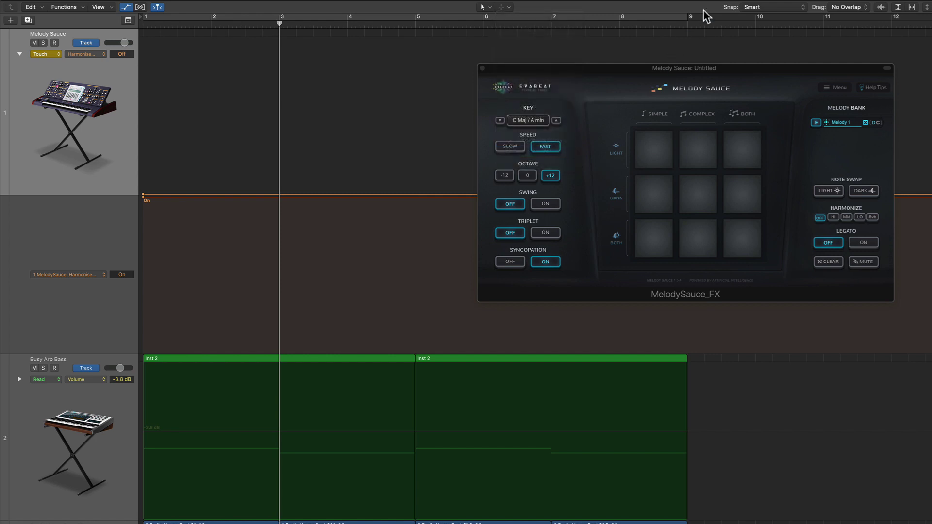
{"action": "left_click", "coordinate": [759, 9]}
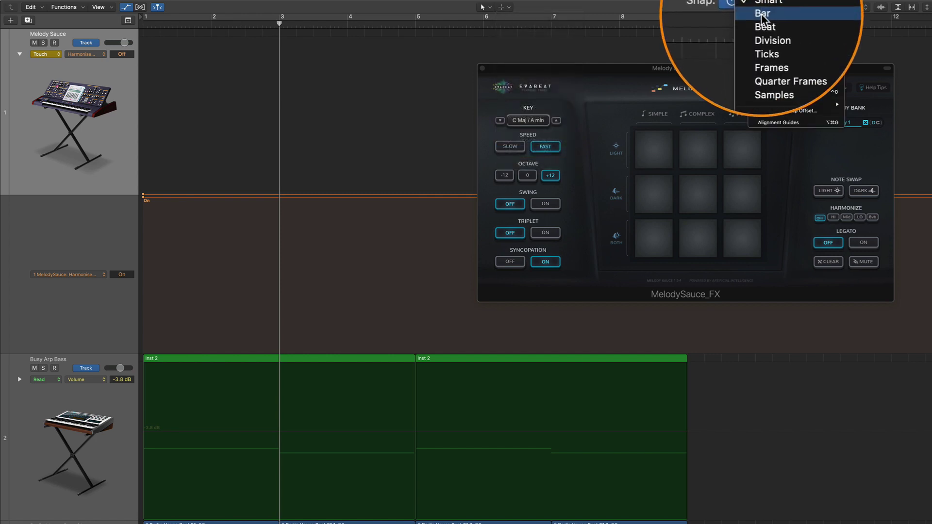
{"action": "left_click", "coordinate": [760, 13]}
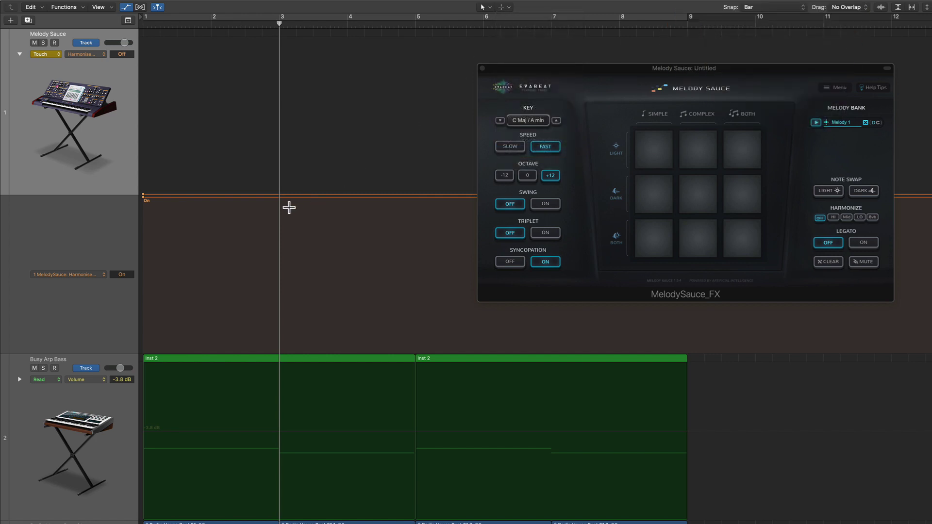
Step: Automate bars 3–5 with the lower lane Off and the upper Harmonise lane On
{"action": "left_click_drag", "start_coordinate": [283, 209], "coordinate": [401, 255]}
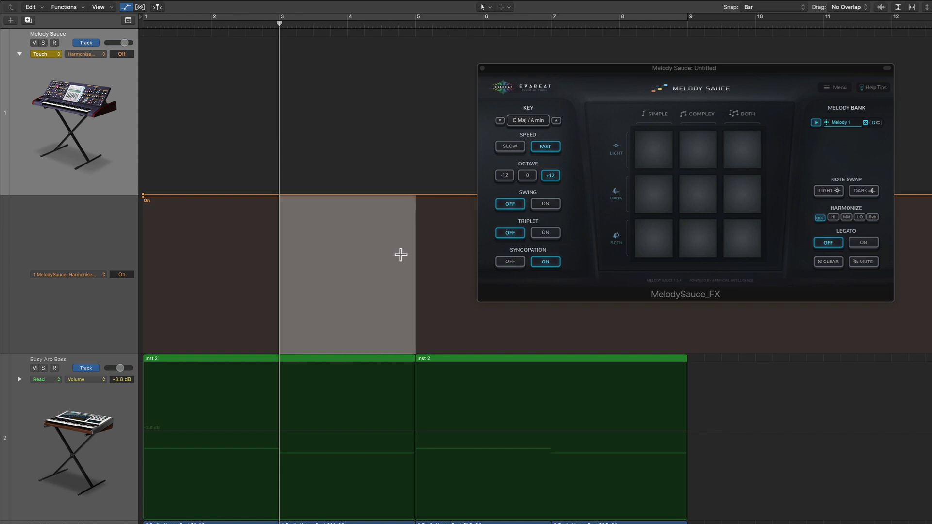
{"action": "left_click", "coordinate": [371, 197]}
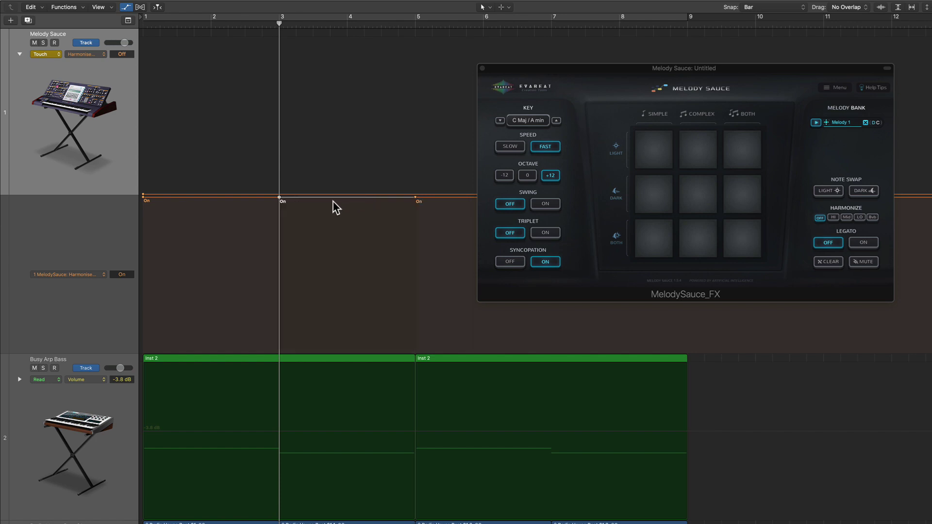
{"action": "left_click_drag", "start_coordinate": [321, 249], "coordinate": [331, 356]}
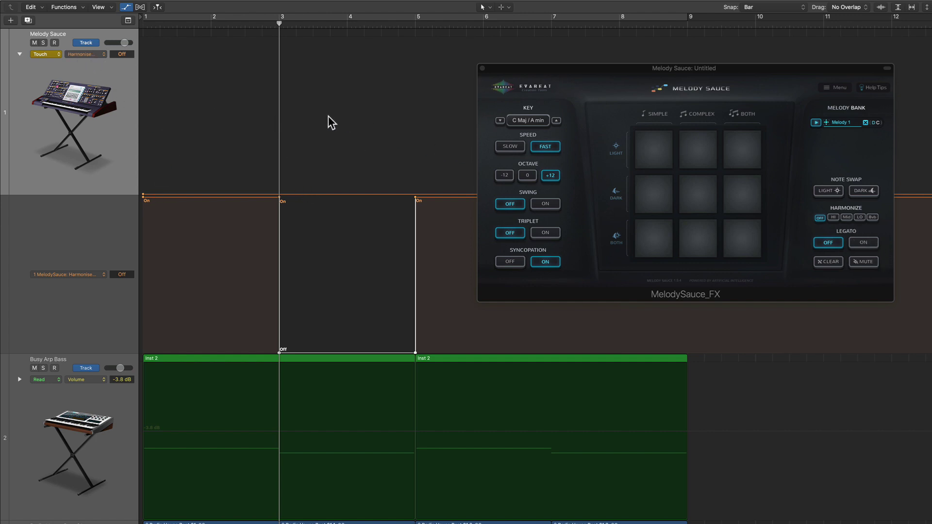
{"action": "left_click_drag", "start_coordinate": [271, 106], "coordinate": [427, 97]}
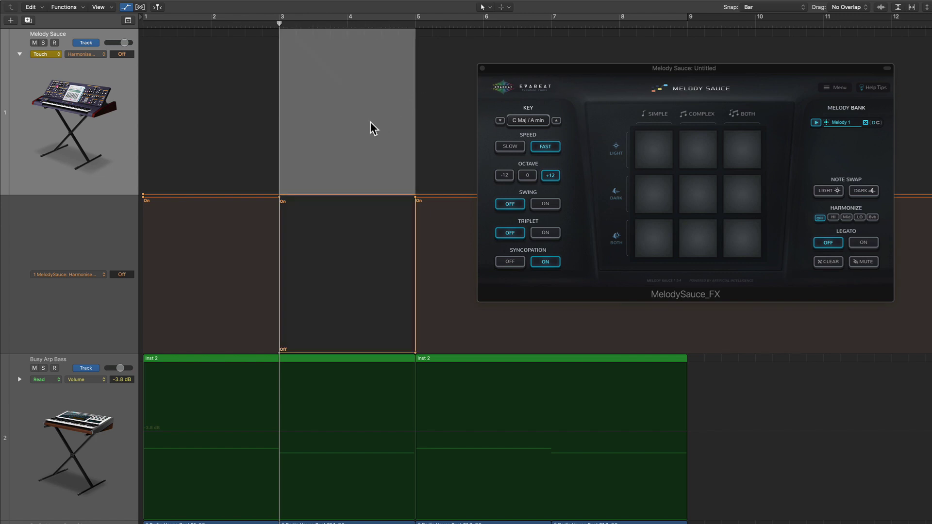
{"action": "left_click_drag", "start_coordinate": [342, 196], "coordinate": [333, 70]}
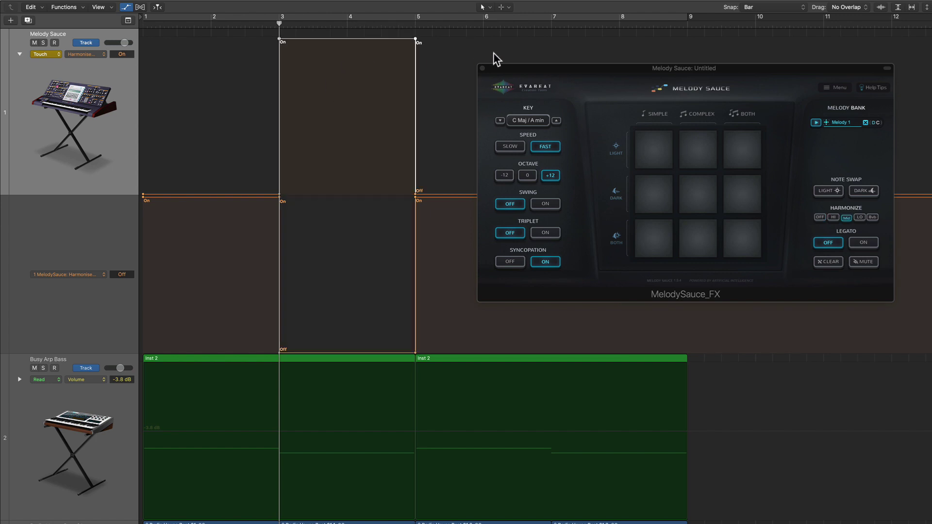
{"action": "left_click_drag", "start_coordinate": [520, 67], "coordinate": [687, 66]}
{"action": "left_click", "coordinate": [540, 69]}
{"action": "left_click", "coordinate": [548, 69]}
Step: Automate bars 7–9 the same way: upper lane On, lower lane switched off, then return to start
{"action": "left_click", "coordinate": [651, 173]}
{"action": "left_click_drag", "start_coordinate": [630, 189], "coordinate": [618, 52]}
{"action": "left_click_drag", "start_coordinate": [571, 196], "coordinate": [632, 323]}
{"action": "left_click", "coordinate": [638, 203]}
{"action": "key", "text": "Return"}
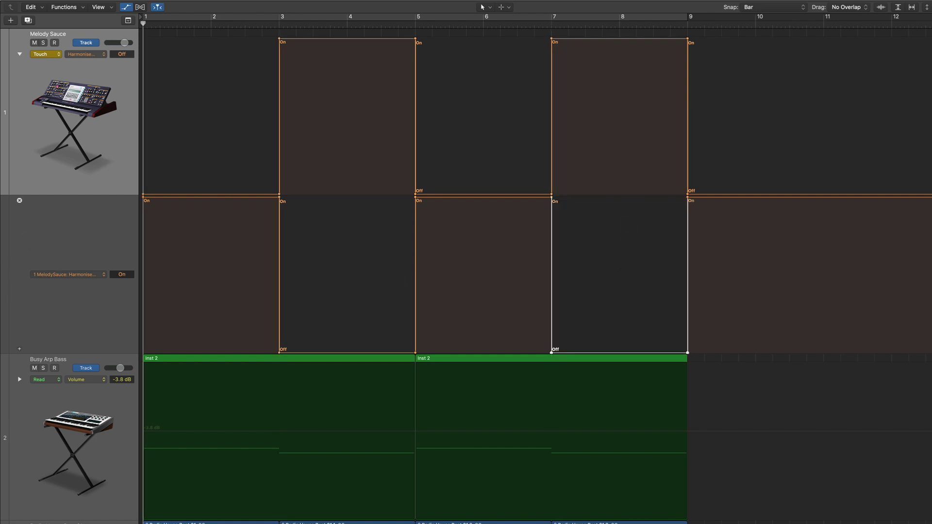
Step: Set the top track to Read automation and play the project with the Melody Sauce window visible
{"action": "key", "text": "v"}
{"action": "left_click", "coordinate": [45, 54]}
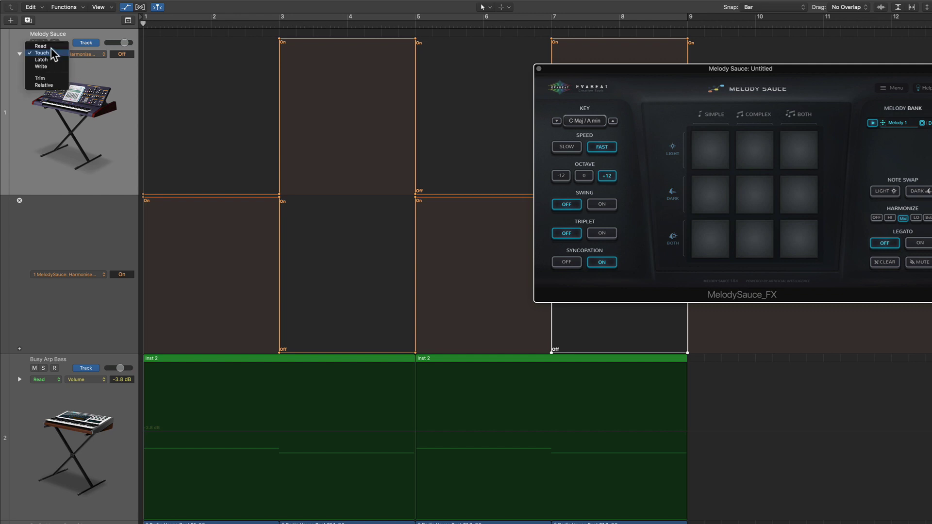
{"action": "left_click", "coordinate": [51, 47]}
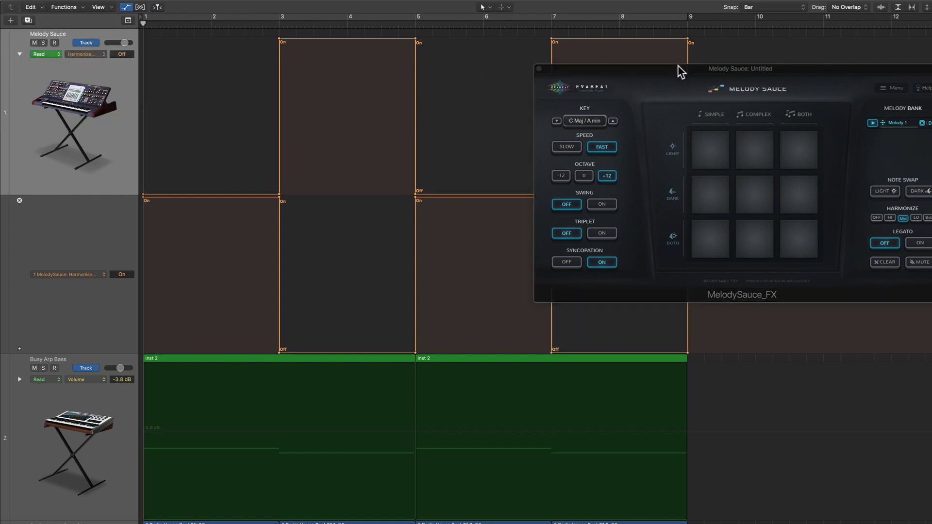
{"action": "left_click_drag", "start_coordinate": [676, 66], "coordinate": [579, 117]}
{"action": "key", "text": "space"}
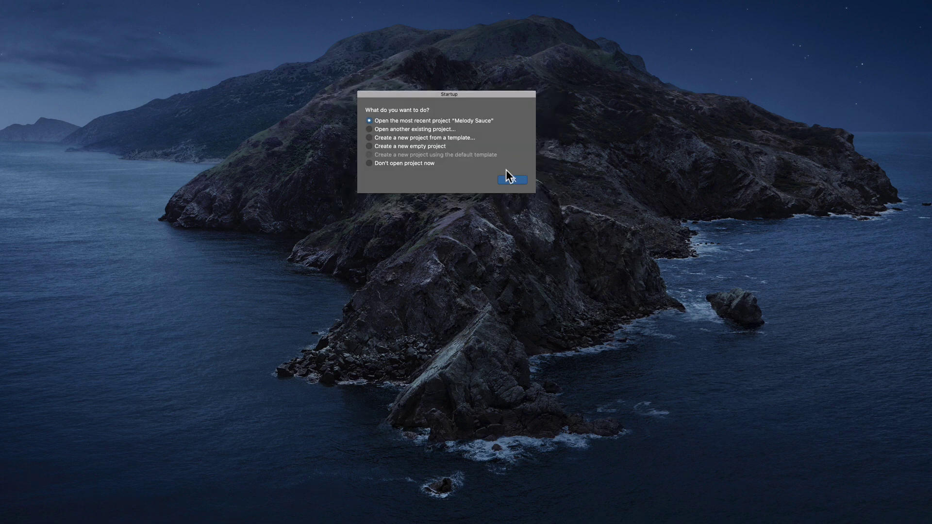
Step: Load the auto-saved version of the most recent Melody Sauce project and reposition its plugin window
{"action": "left_click", "coordinate": [508, 180]}
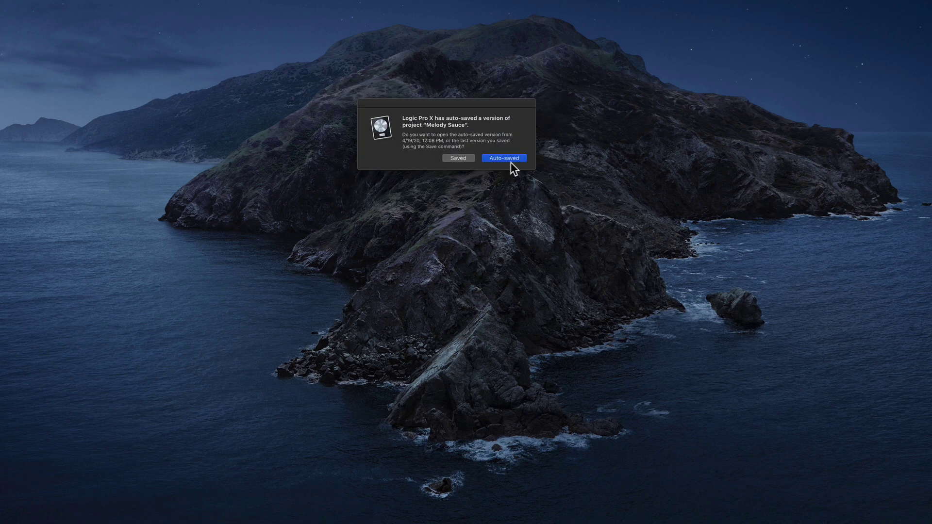
{"action": "left_click", "coordinate": [511, 158]}
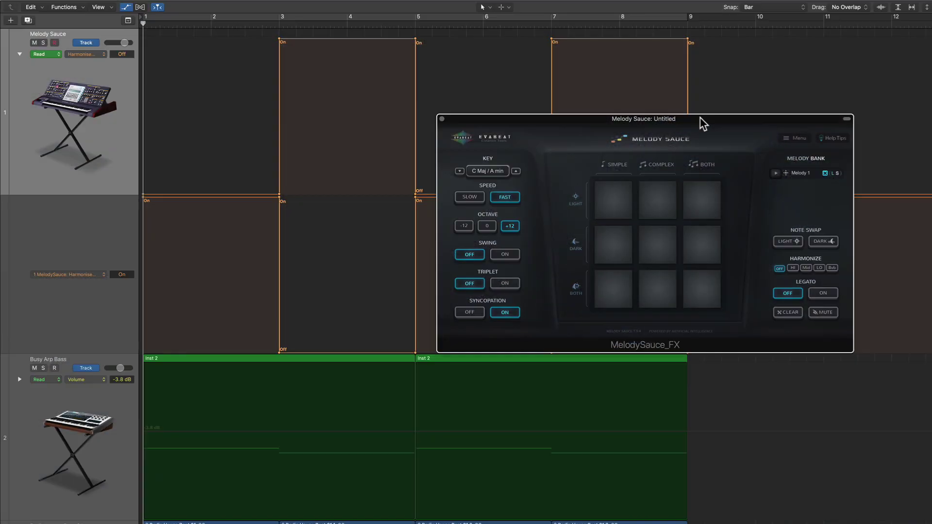
{"action": "left_click_drag", "start_coordinate": [704, 121], "coordinate": [461, 105]}
{"action": "left_click", "coordinate": [562, 126]}
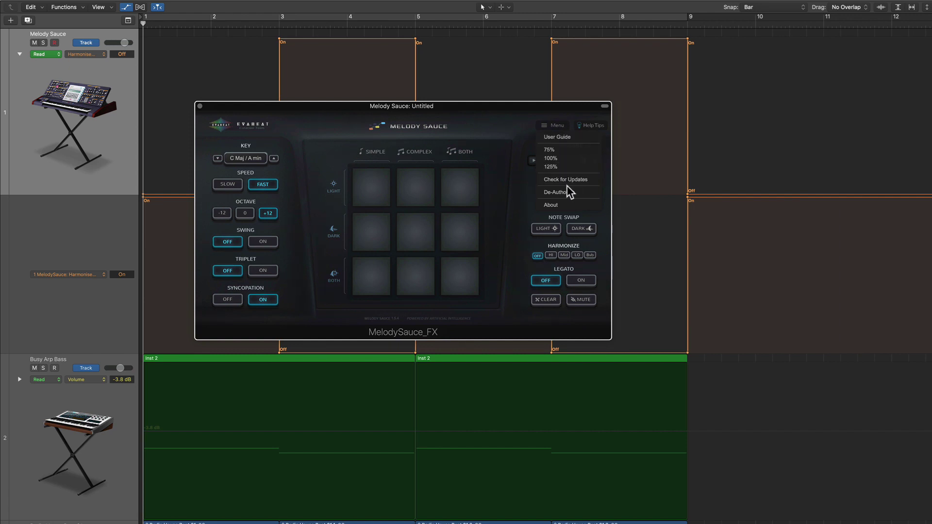
Step: View Melody Sauce's About information, close it, and drag the plugin window down to expose the lanes
{"action": "left_click", "coordinate": [564, 205]}
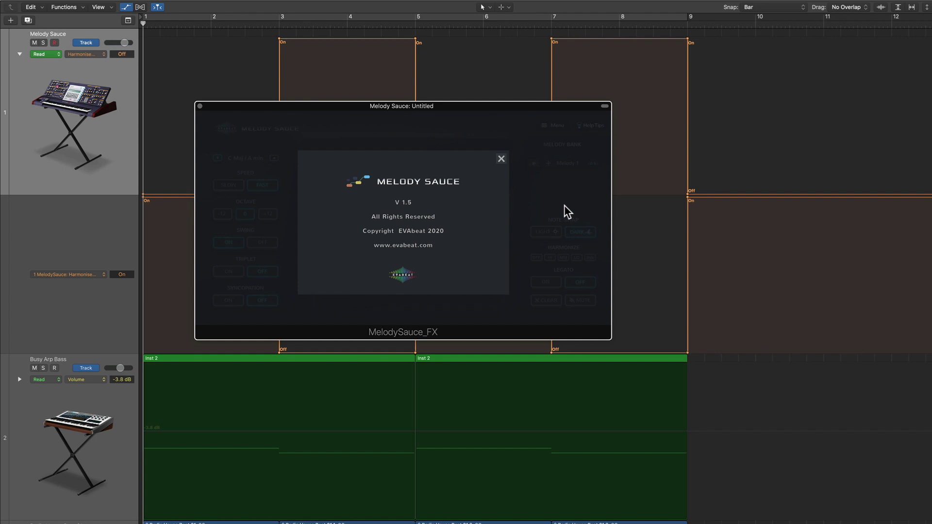
{"action": "left_click", "coordinate": [500, 159]}
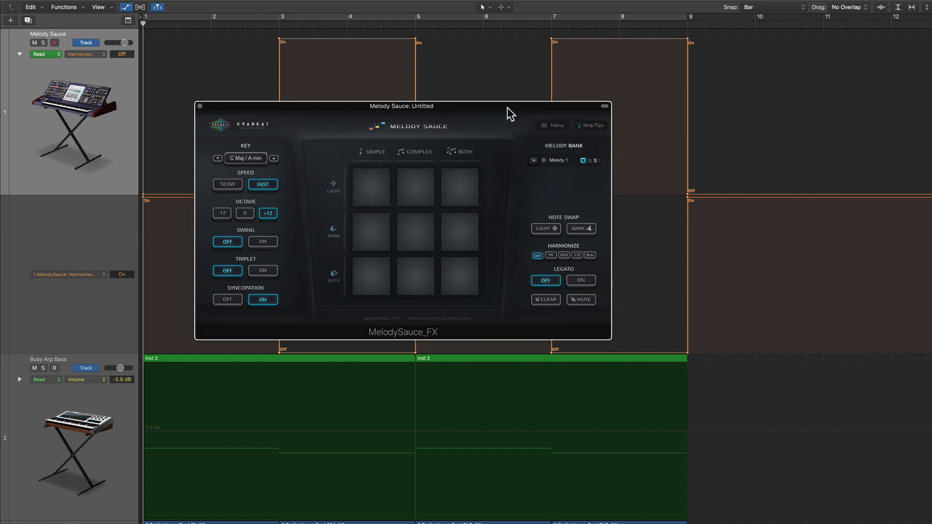
{"action": "left_click_drag", "start_coordinate": [507, 107], "coordinate": [507, 246]}
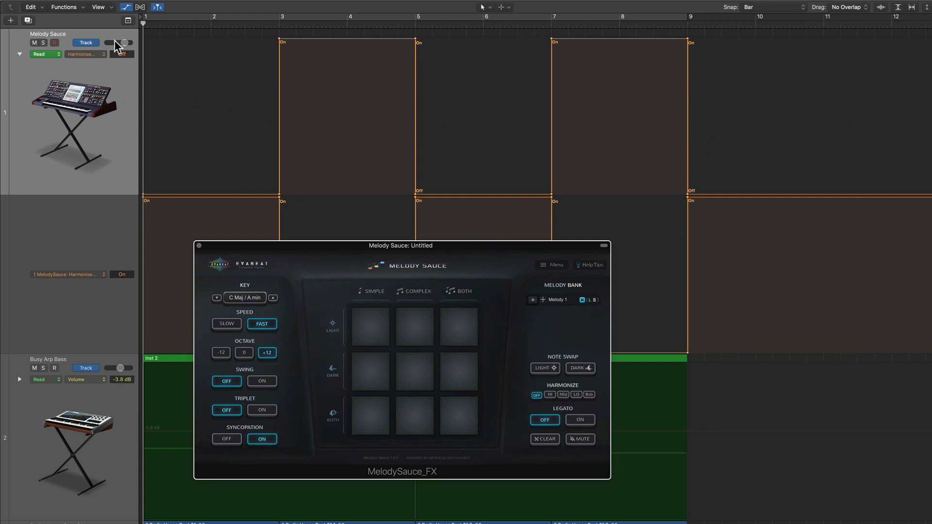
Step: Show Volume automation on the top lane and delete the points across bars 9–11, keeping +0.0 dB
{"action": "left_click", "coordinate": [93, 54]}
{"action": "mouse_move", "coordinate": [105, 19]}
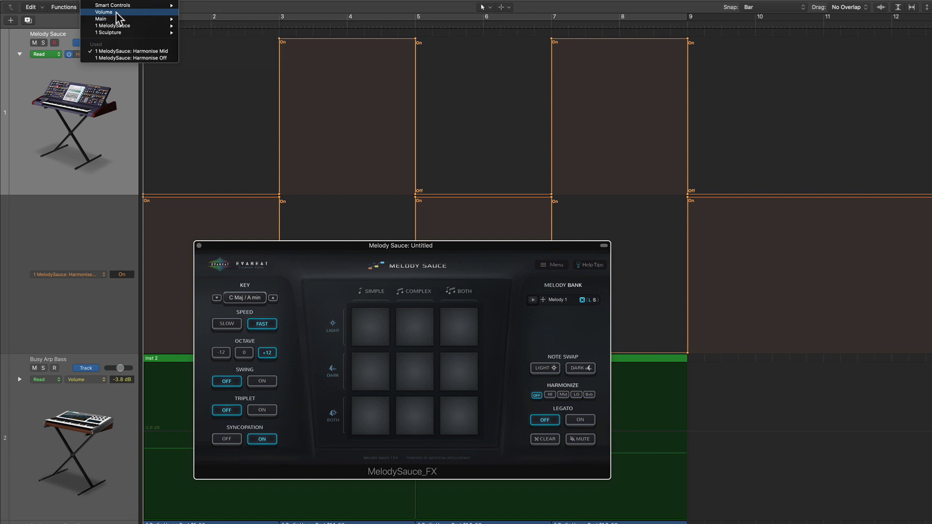
{"action": "left_click", "coordinate": [197, 18]}
{"action": "left_click_drag", "start_coordinate": [694, 89], "coordinate": [770, 253]}
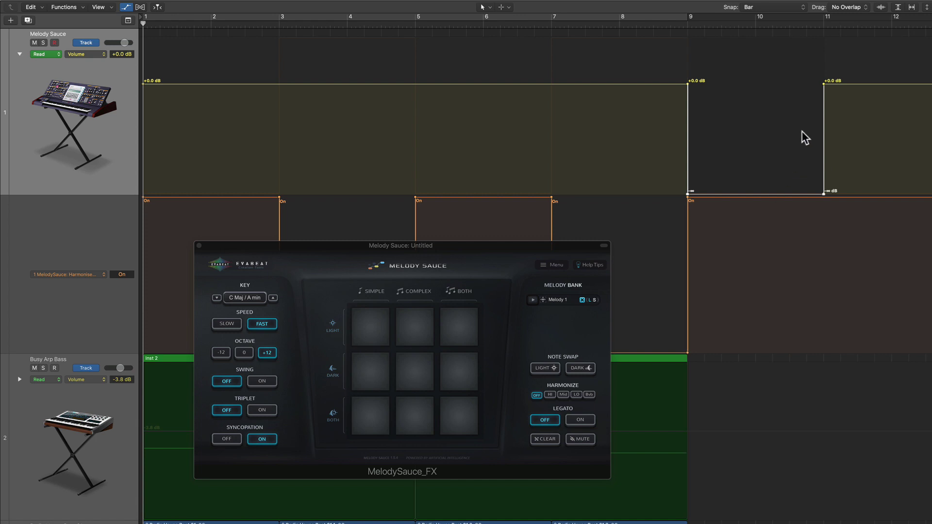
{"action": "left_click", "coordinate": [825, 84]}
{"action": "key", "text": "space"}
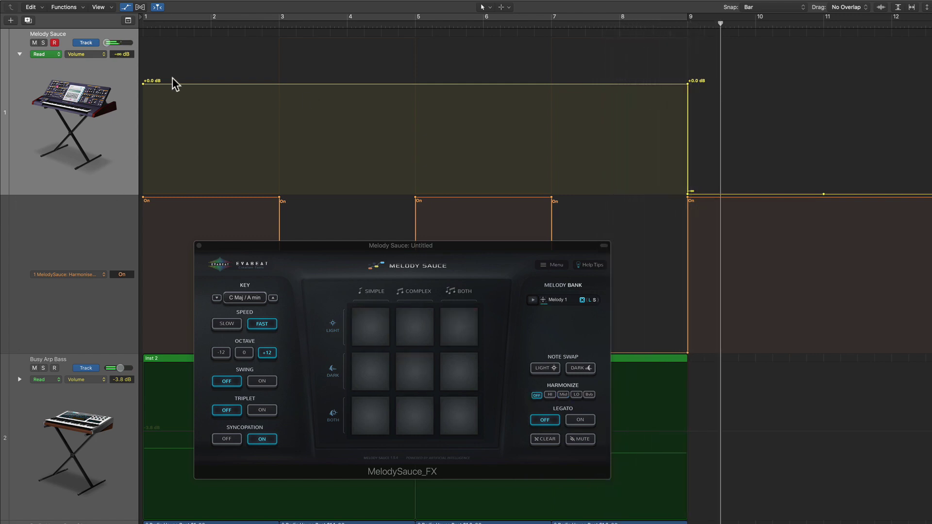
{"action": "key", "text": "ctrl+z"}
{"action": "key", "text": "ctrl+z"}
{"action": "key", "text": "ctrl+z"}
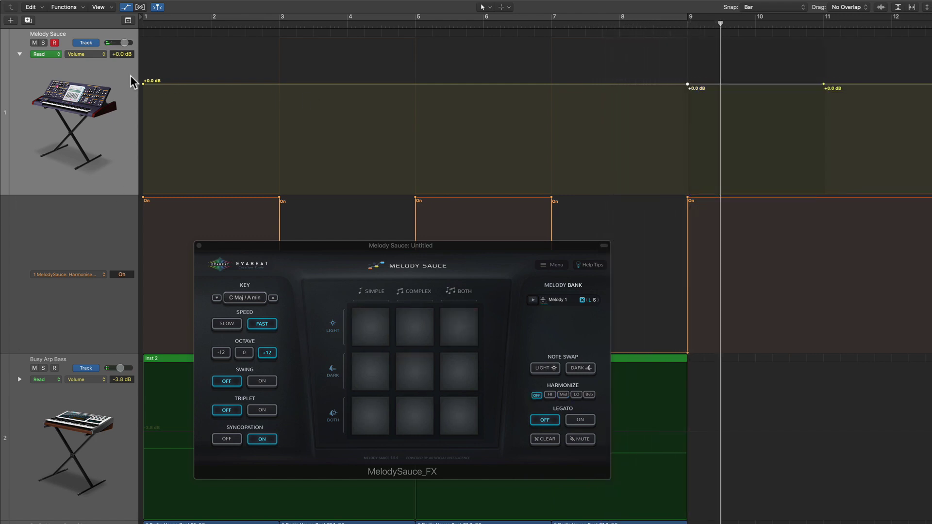
{"action": "left_click", "coordinate": [96, 52]}
{"action": "mouse_move", "coordinate": [132, 23]}
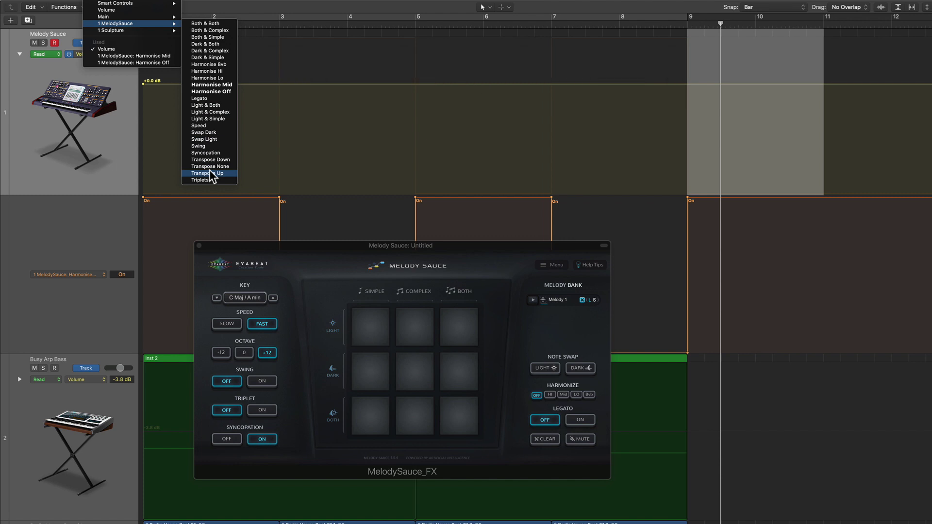
Step: Switch Melody Sauce's MUTE on
{"action": "left_click", "coordinate": [121, 146]}
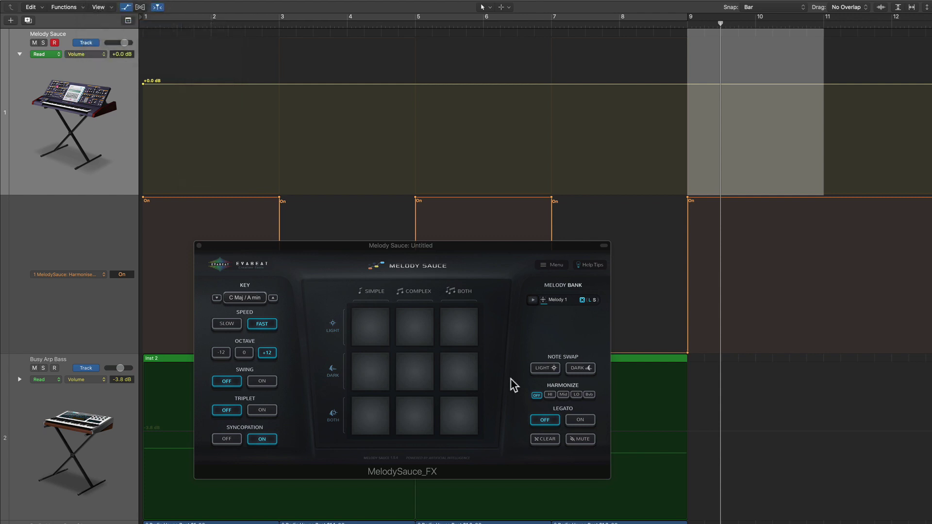
{"action": "left_click", "coordinate": [576, 439]}
{"action": "left_click", "coordinate": [577, 440]}
{"action": "left_click", "coordinate": [577, 440]}
Step: Automate Midi Insert 1 Bypass (MelodySauce) to Bypassed over bars 5–9, removing the bar 9 node
{"action": "left_click", "coordinate": [90, 54]}
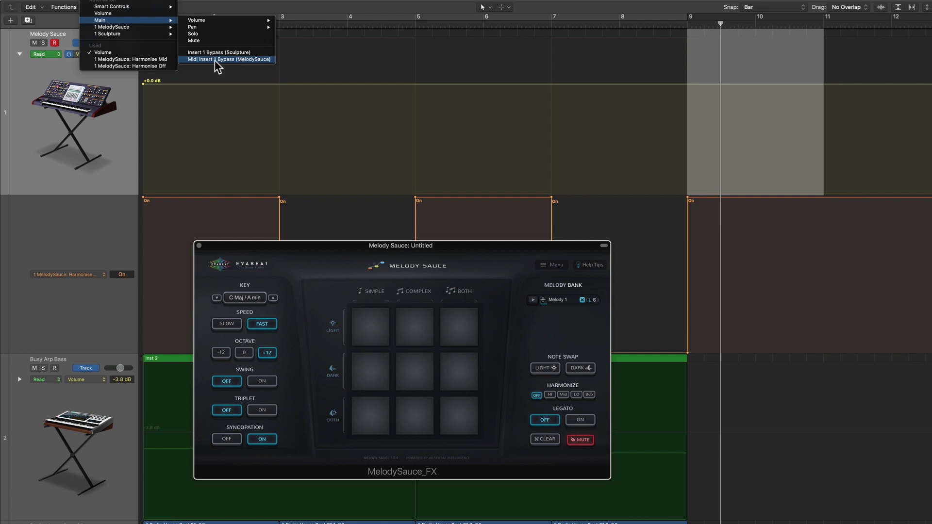
{"action": "left_click", "coordinate": [227, 59]}
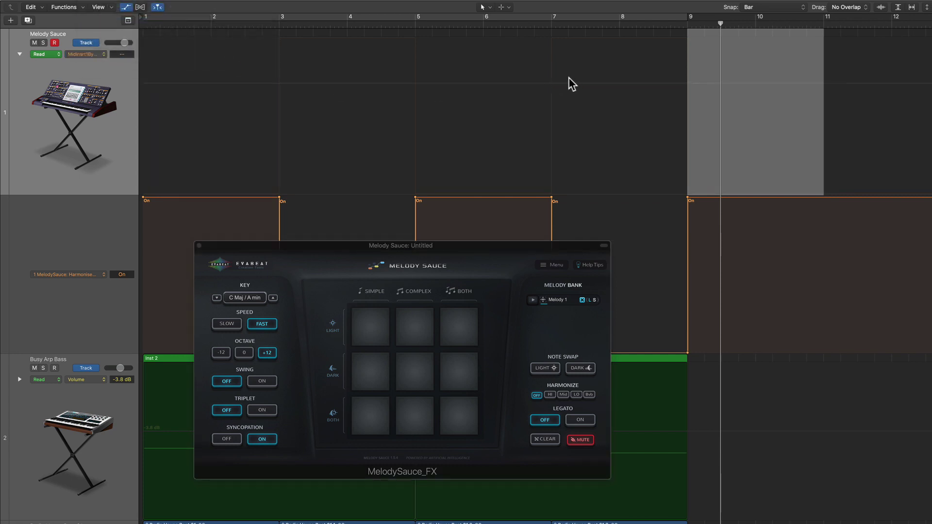
{"action": "left_click_drag", "start_coordinate": [686, 81], "coordinate": [840, 83]}
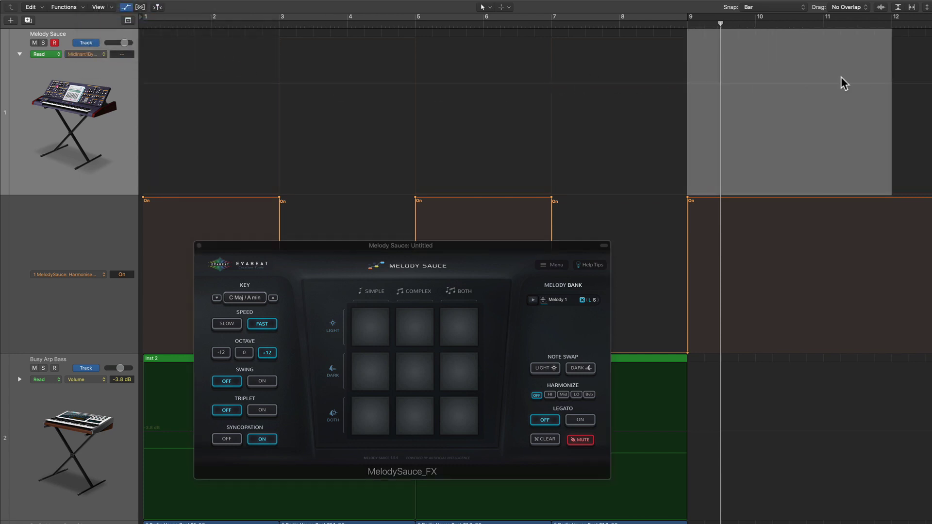
{"action": "left_click", "coordinate": [416, 80]}
{"action": "left_click_drag", "start_coordinate": [465, 87], "coordinate": [660, 81]}
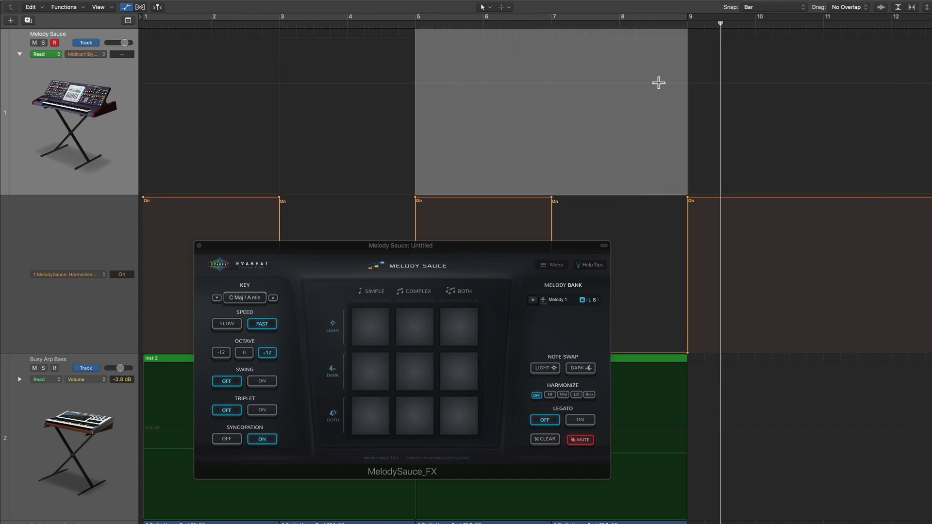
{"action": "left_click", "coordinate": [653, 86]}
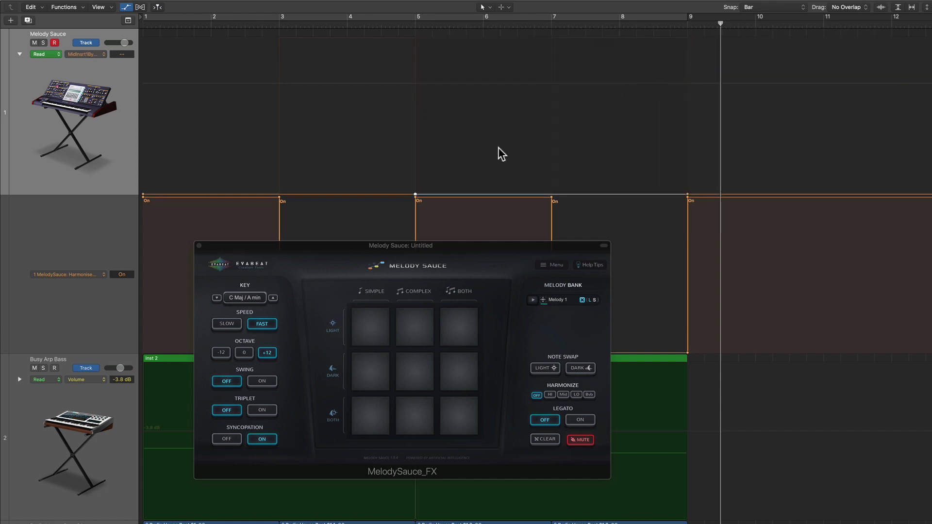
{"action": "left_click_drag", "start_coordinate": [500, 148], "coordinate": [483, 4]}
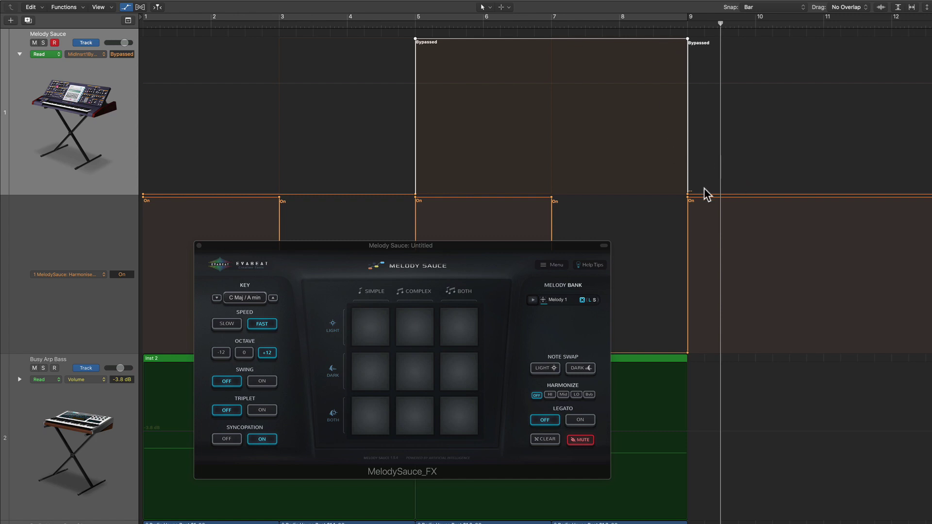
{"action": "double_click", "coordinate": [688, 193]}
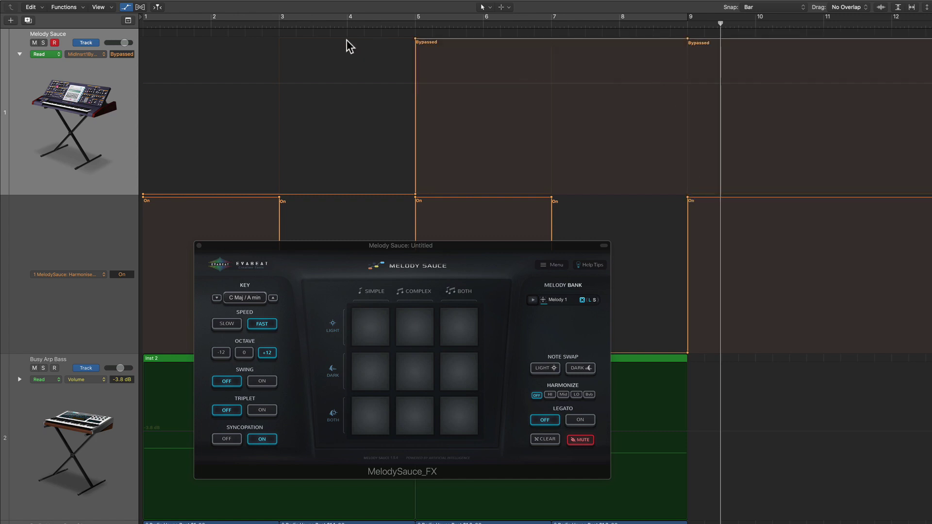
{"action": "key", "text": "Return"}
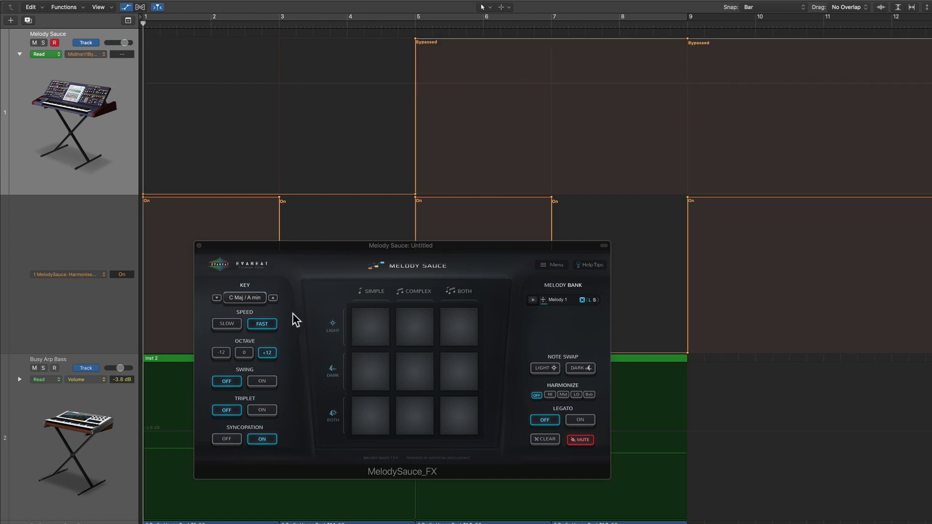
Step: Play the automated project so Melody Sauce records Melody 2
{"action": "key", "text": "space"}
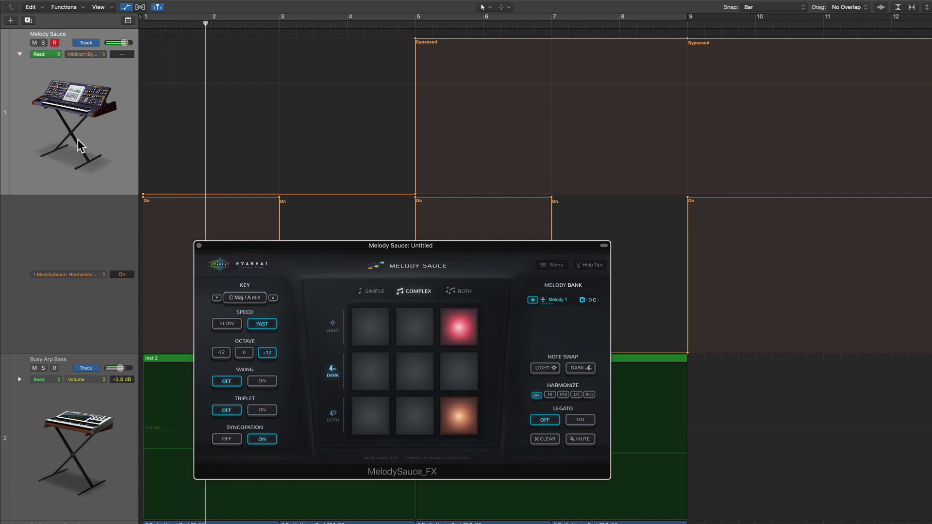